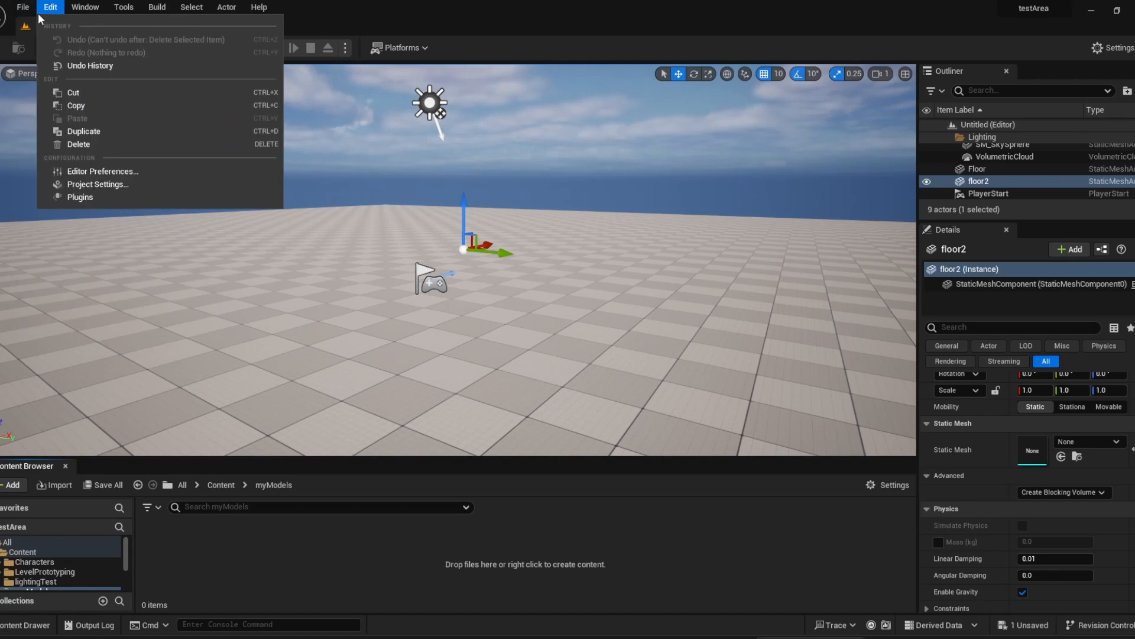
click(41, 39)
click(572, 250)
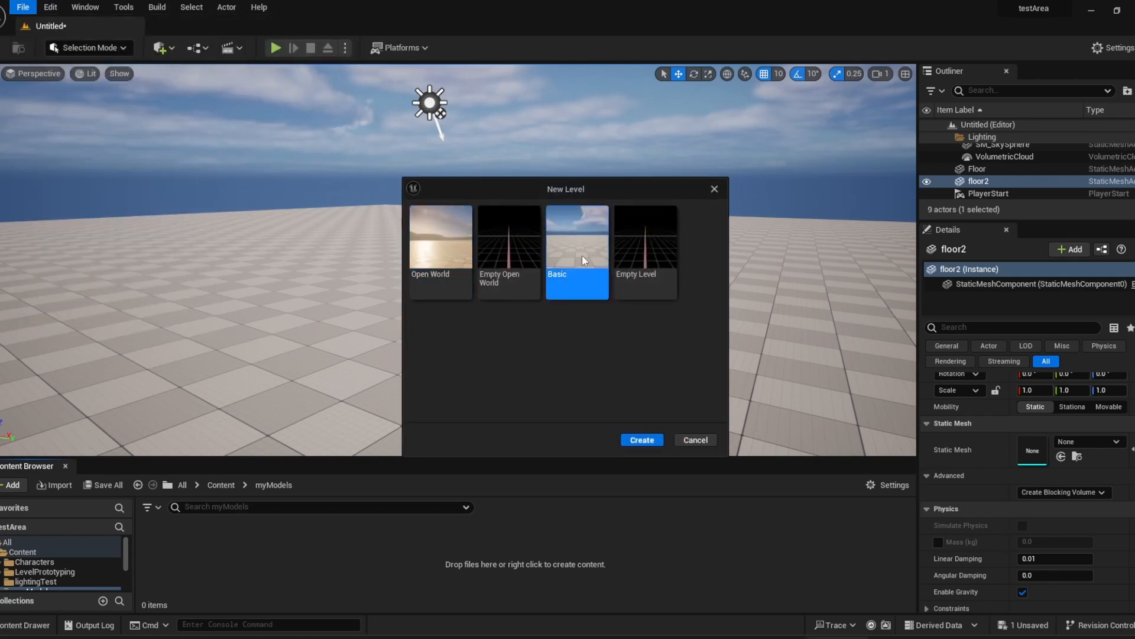
click(695, 439)
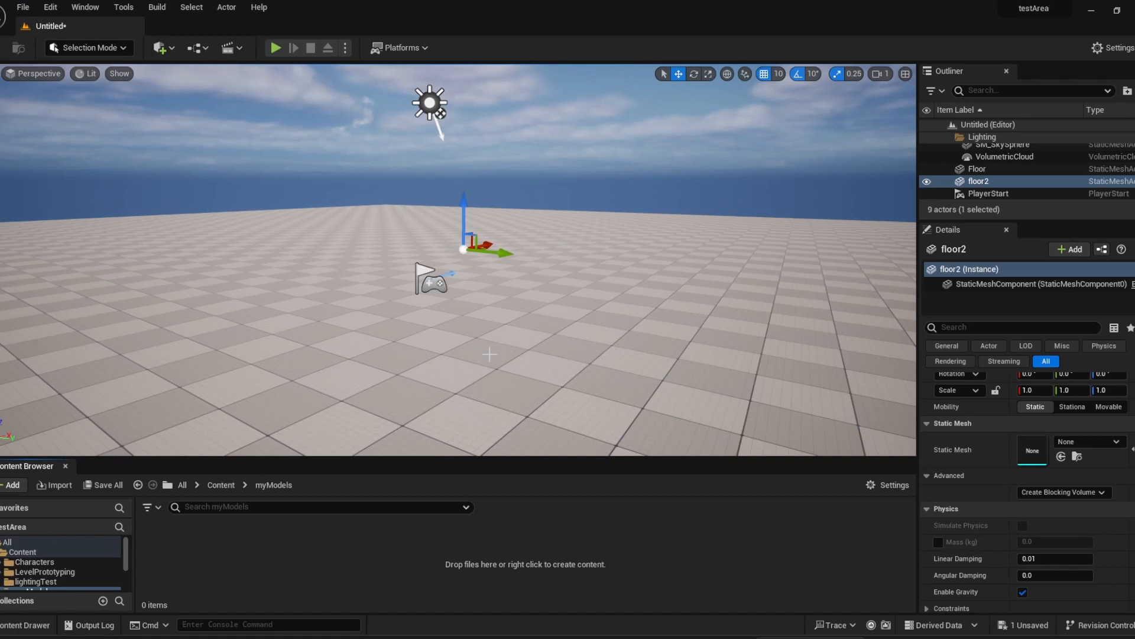
- Import PushingBlock.fbx into the myModels folder with the material import method set to Do Not Create Material
click(445, 582)
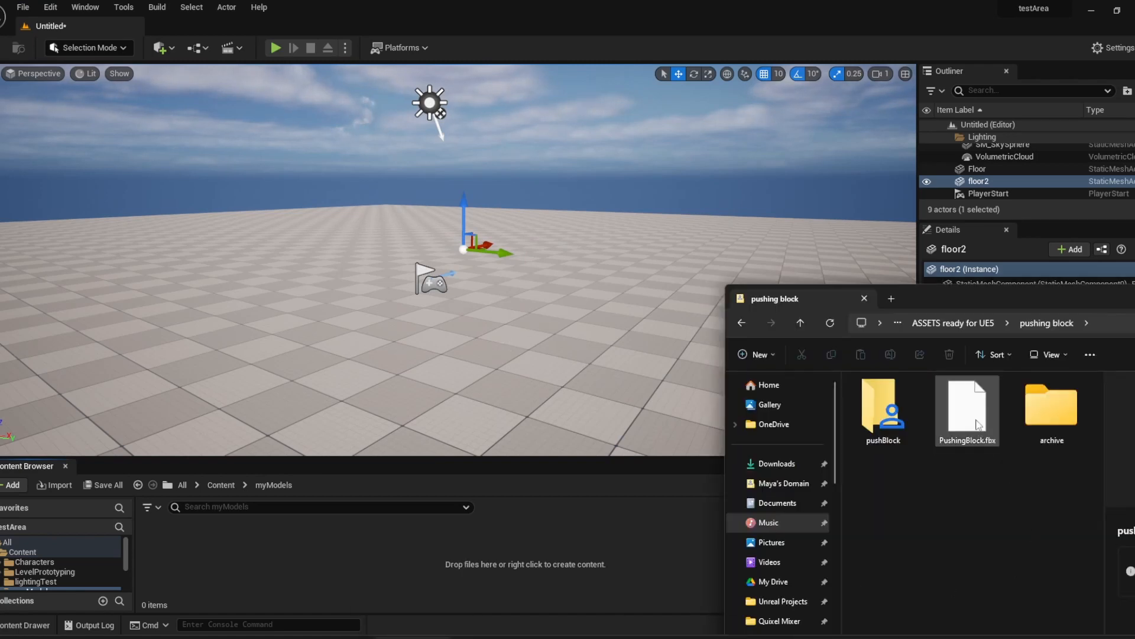
drag(978, 424, 267, 573)
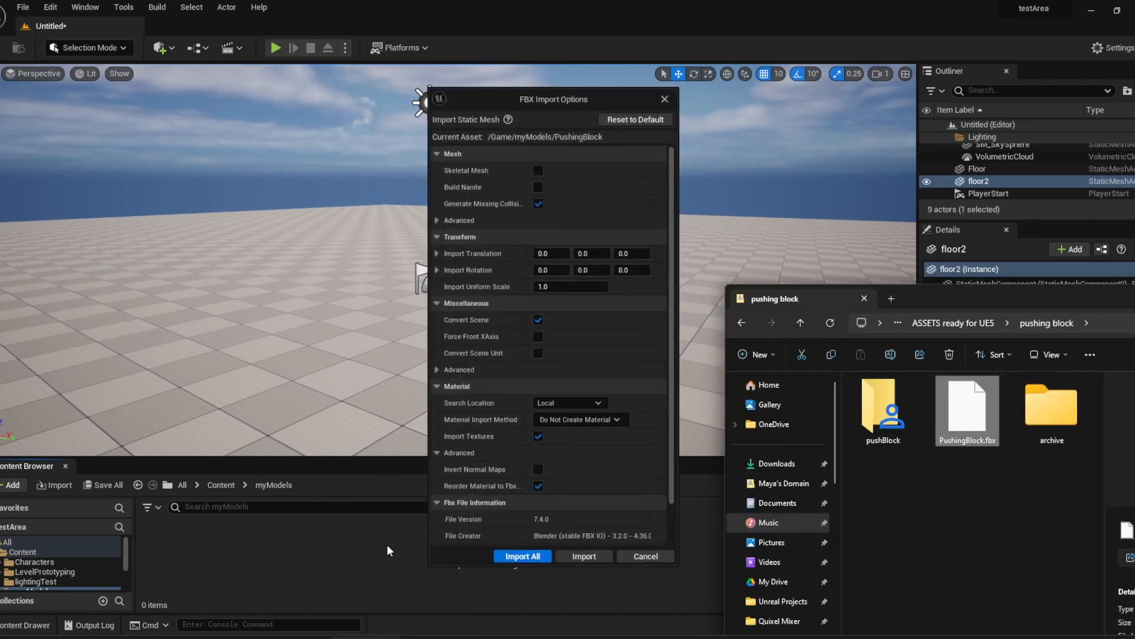
click(563, 419)
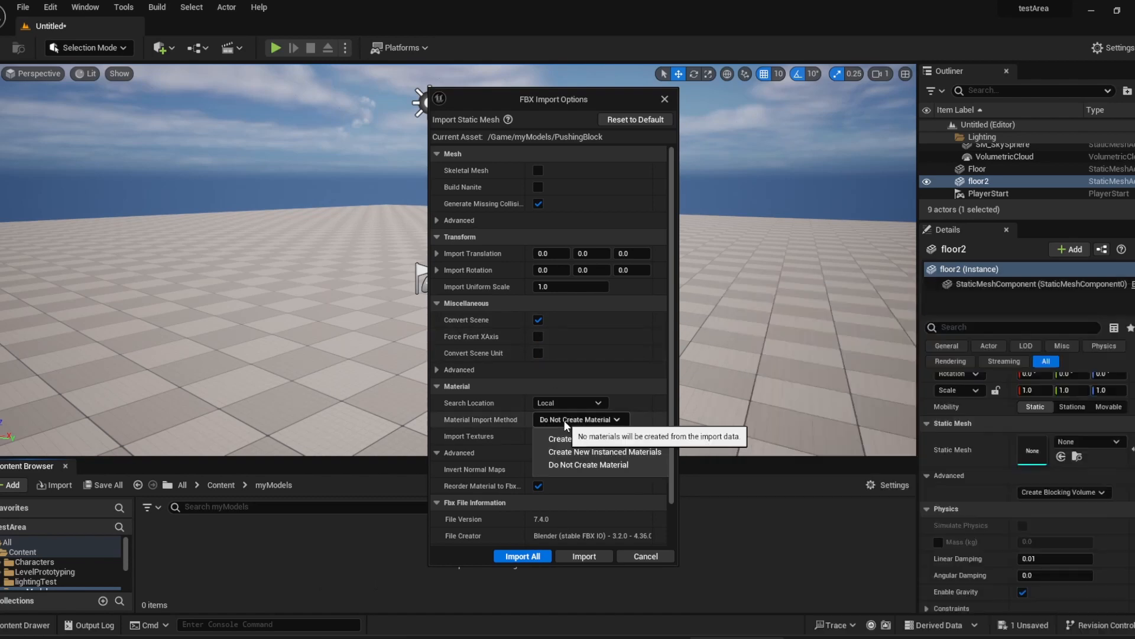
click(624, 120)
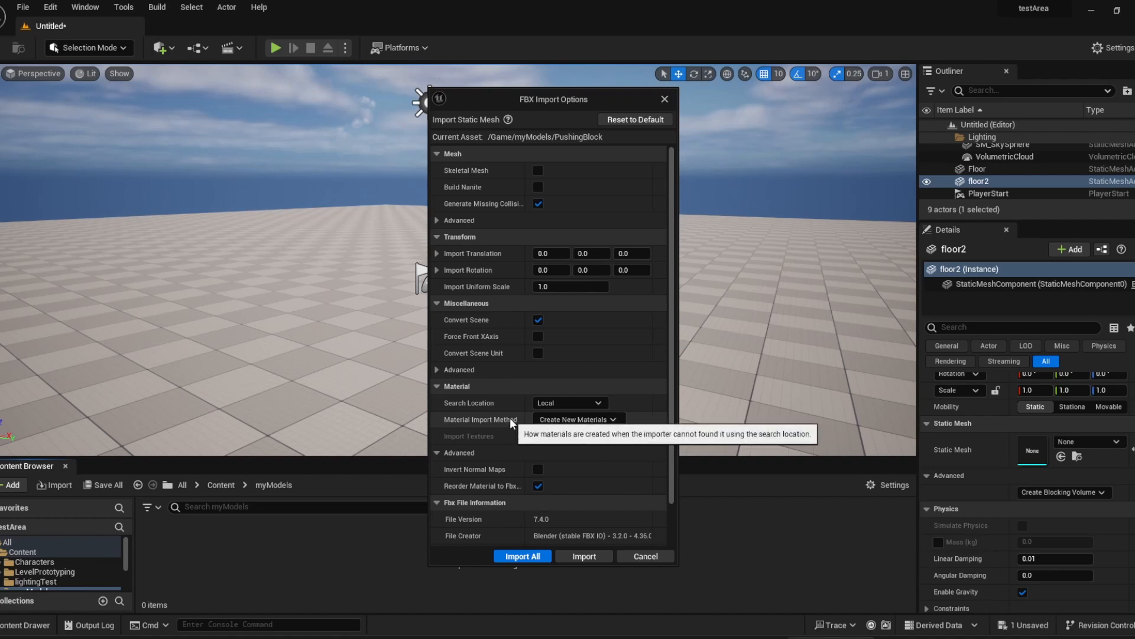
click(559, 420)
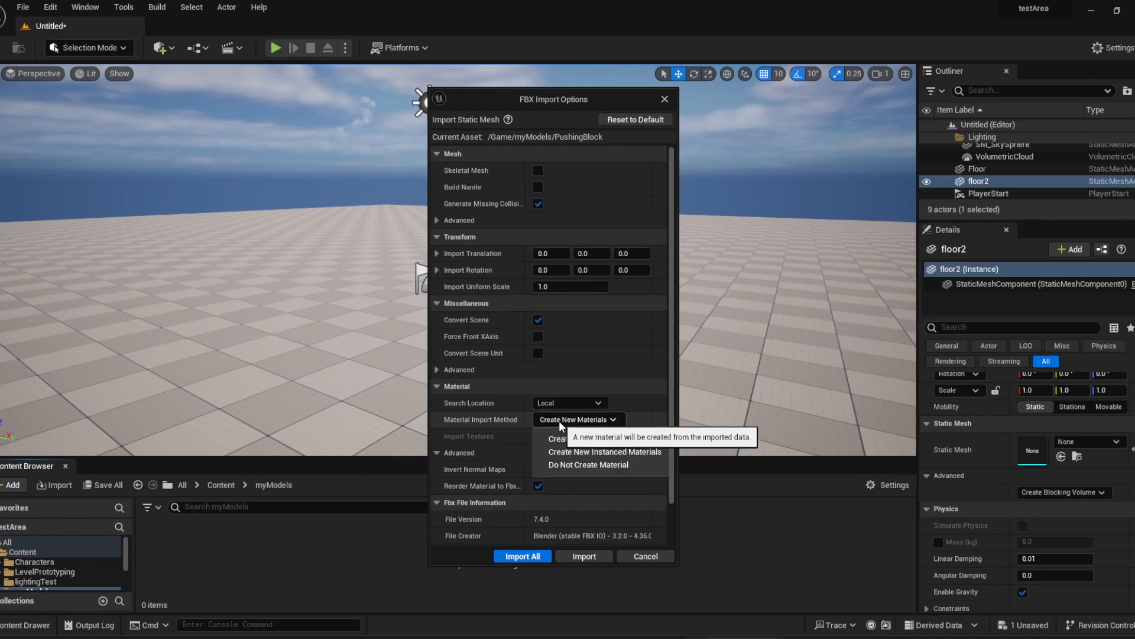
click(576, 466)
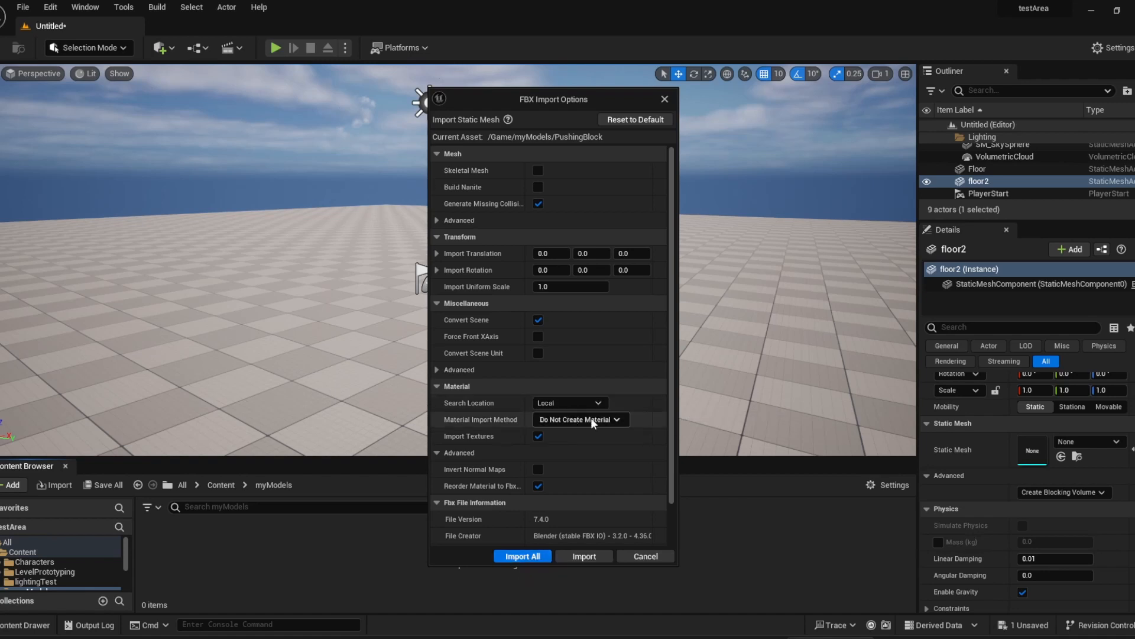
click(523, 555)
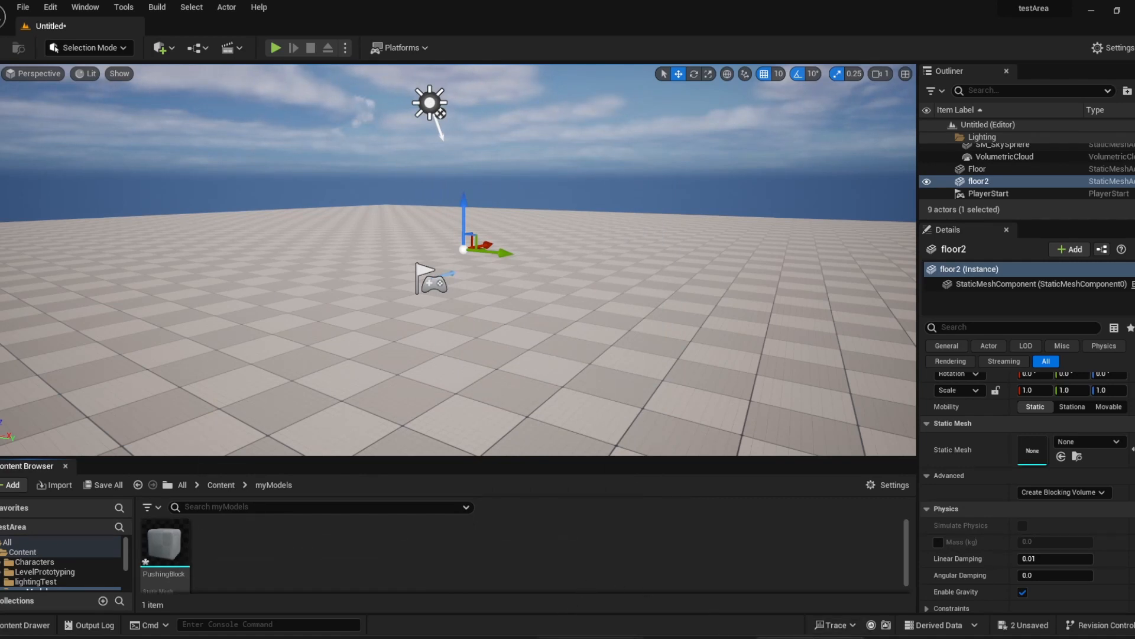
- Import the pushBlock_Albedo, pushBlock_AO and pushBlock_Normal textures from the pushBlock folder into myModels
click(806, 636)
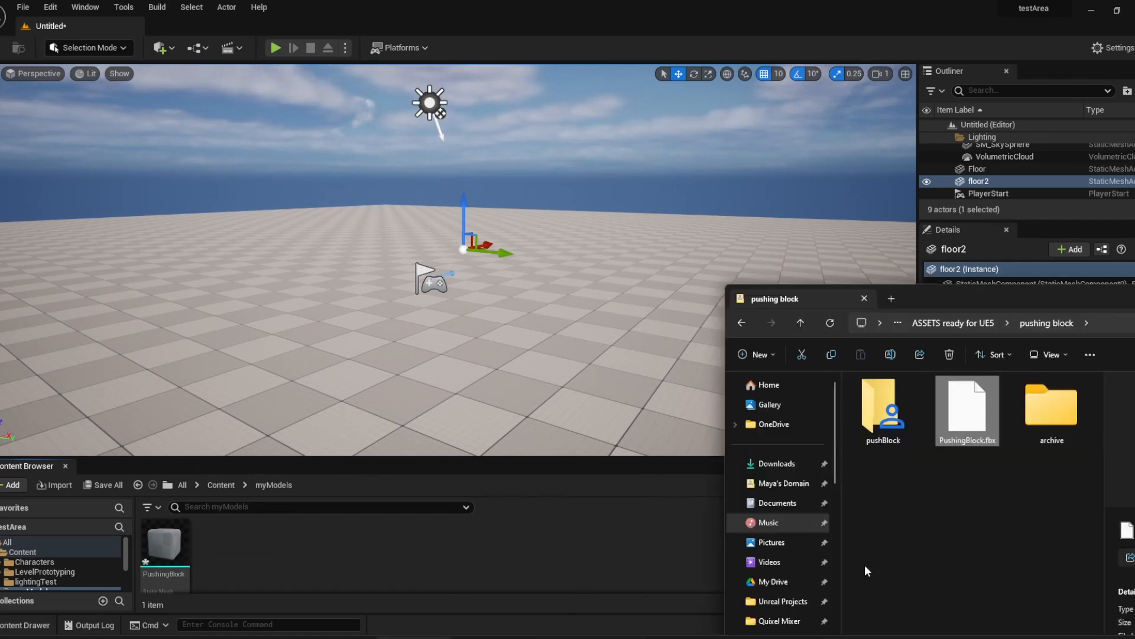
double_click(878, 414)
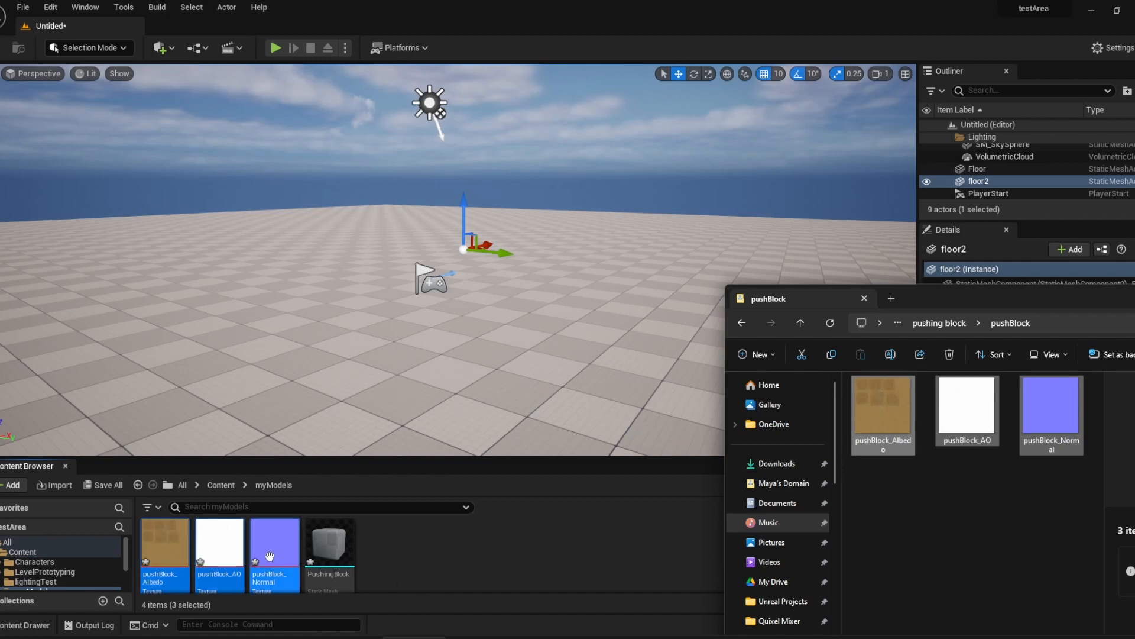
click(864, 299)
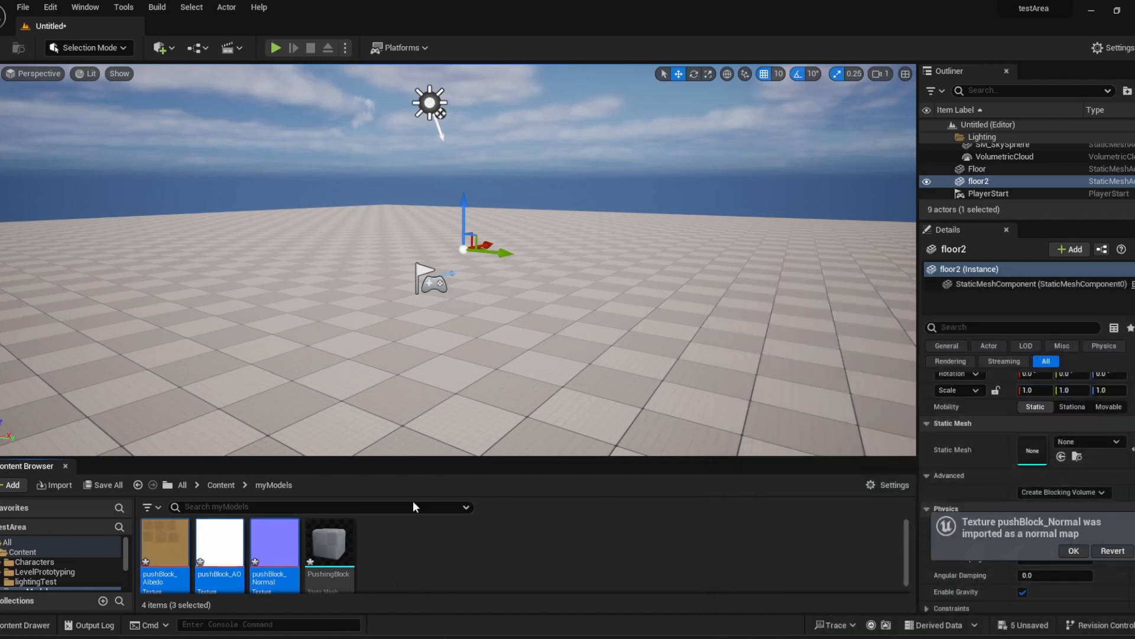
- Create a new material in the myModels folder and name it M_pushblock
right_click(395, 556)
mouse_move(449, 547)
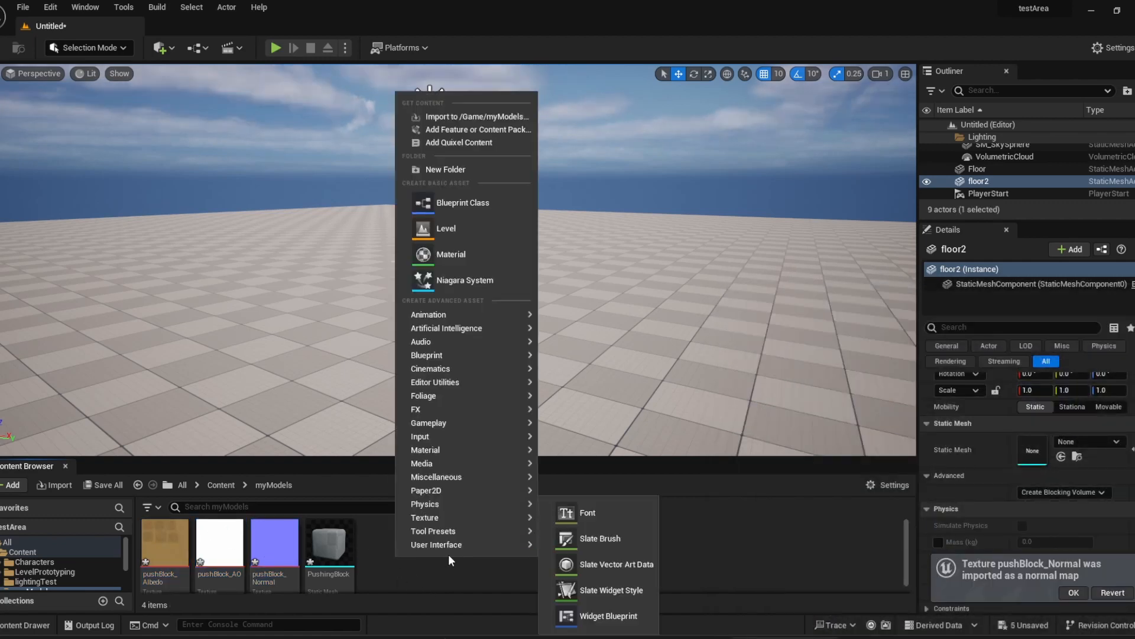
click(460, 257)
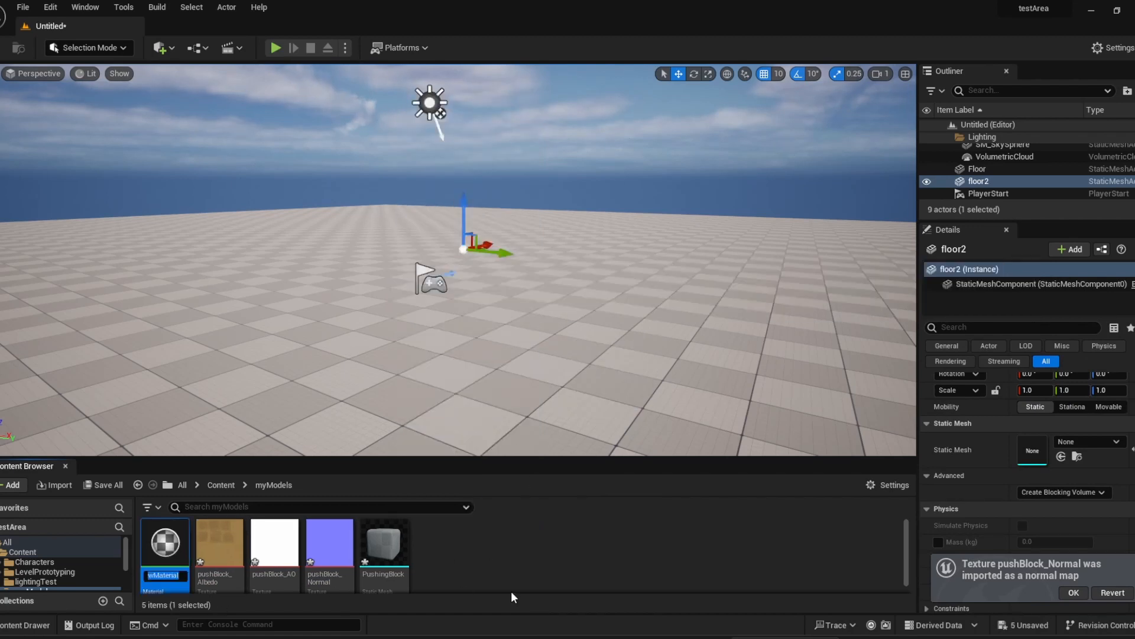
text(M_)
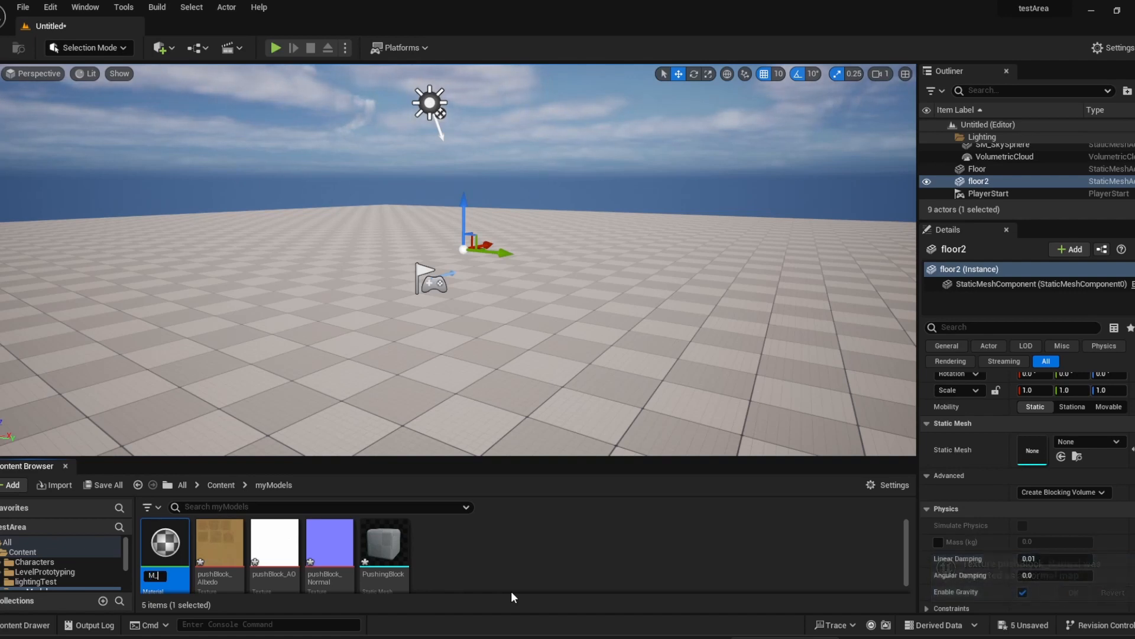
text(pushbloc)
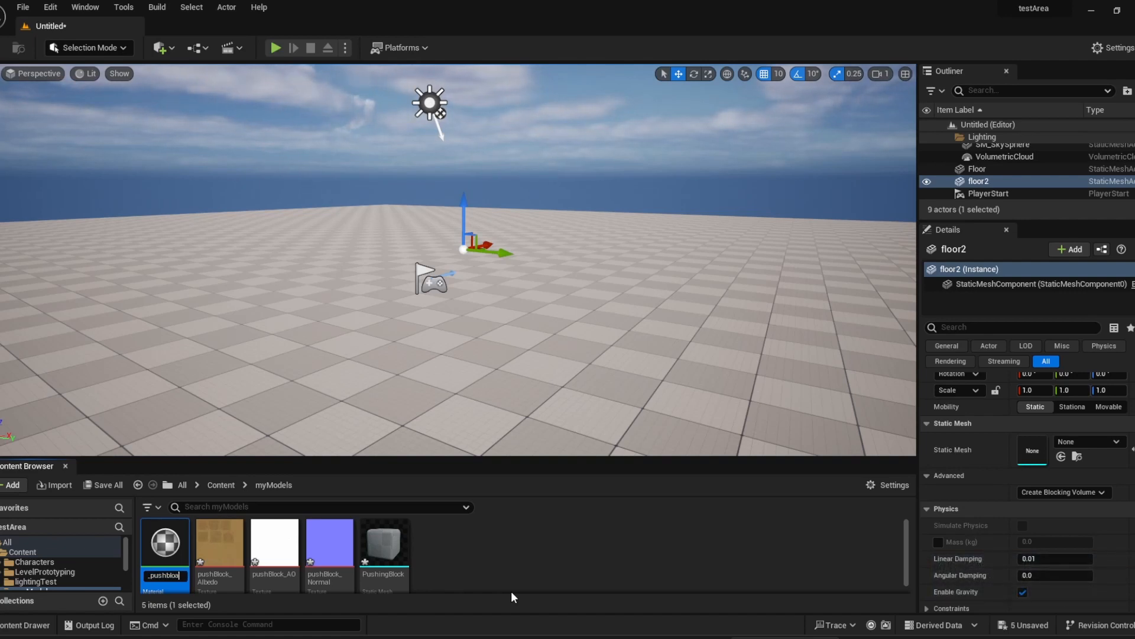
text(k)
key(Return)
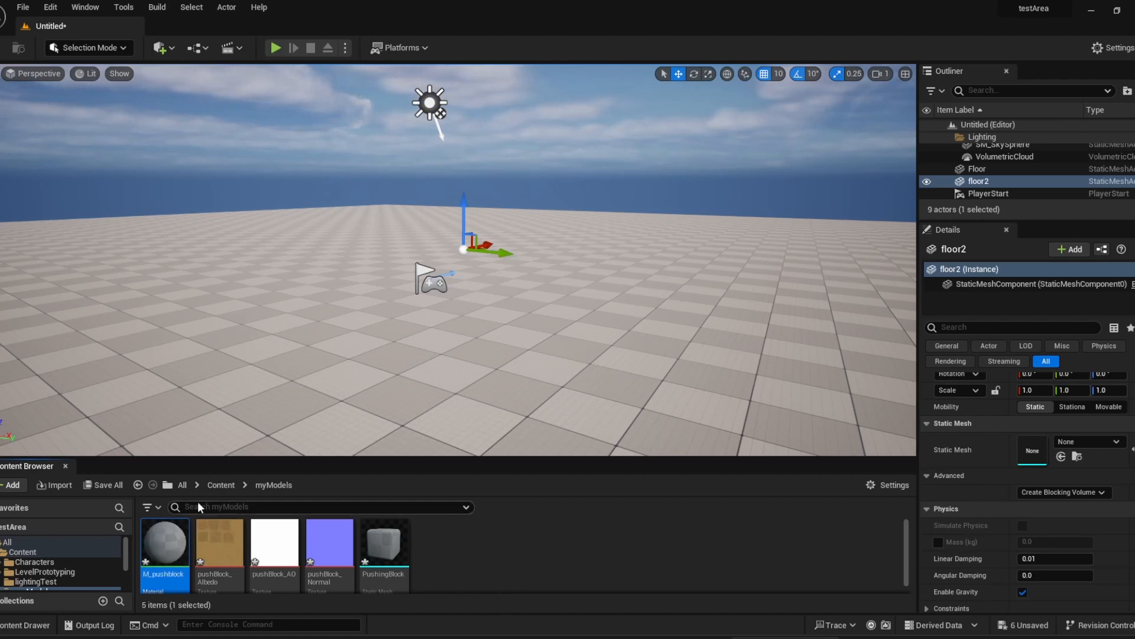
- Open M_pushblock and add the albedo, AO and normal textures to its material graph
double_click(165, 547)
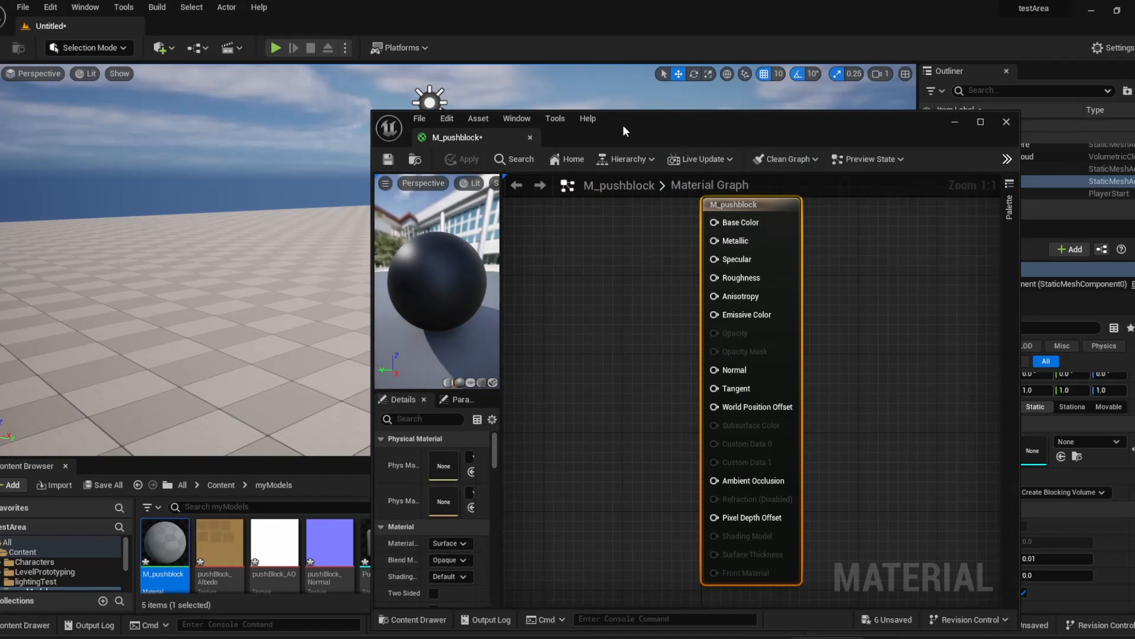
drag(623, 126, 709, 78)
click(220, 541)
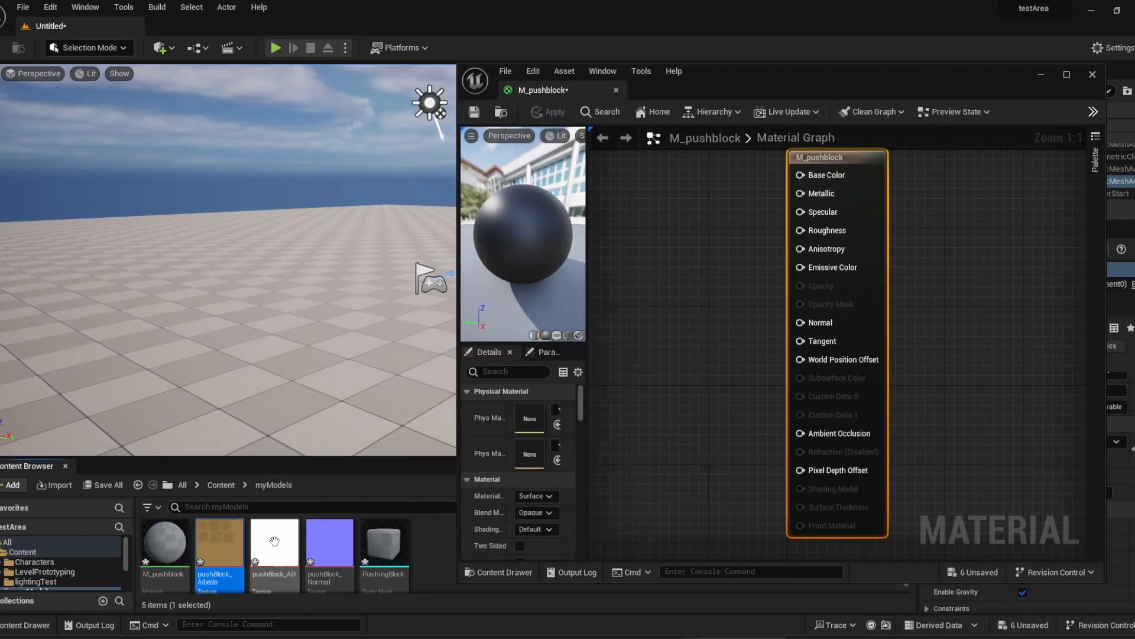
shift+click(330, 541)
drag(330, 541, 637, 178)
- Arrange the texture samples, wire the RGB outputs of albedo to Base Color, normal to Normal and AO to Ambient Occlusion, and save the material
drag(717, 196, 803, 175)
drag(738, 276, 665, 373)
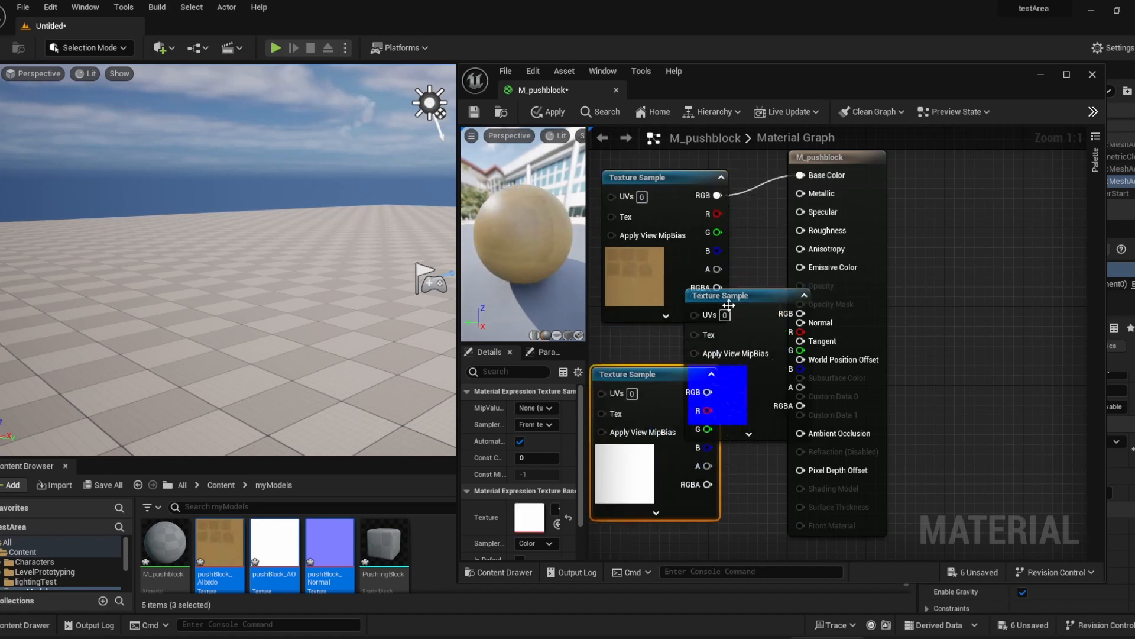
drag(738, 297, 666, 462)
scroll(741, 407, down, 2)
right_drag(741, 404, 737, 271)
drag(691, 317, 668, 348)
drag(668, 252, 684, 369)
drag(659, 331, 782, 214)
drag(728, 382, 781, 299)
right_drag(869, 271, 877, 374)
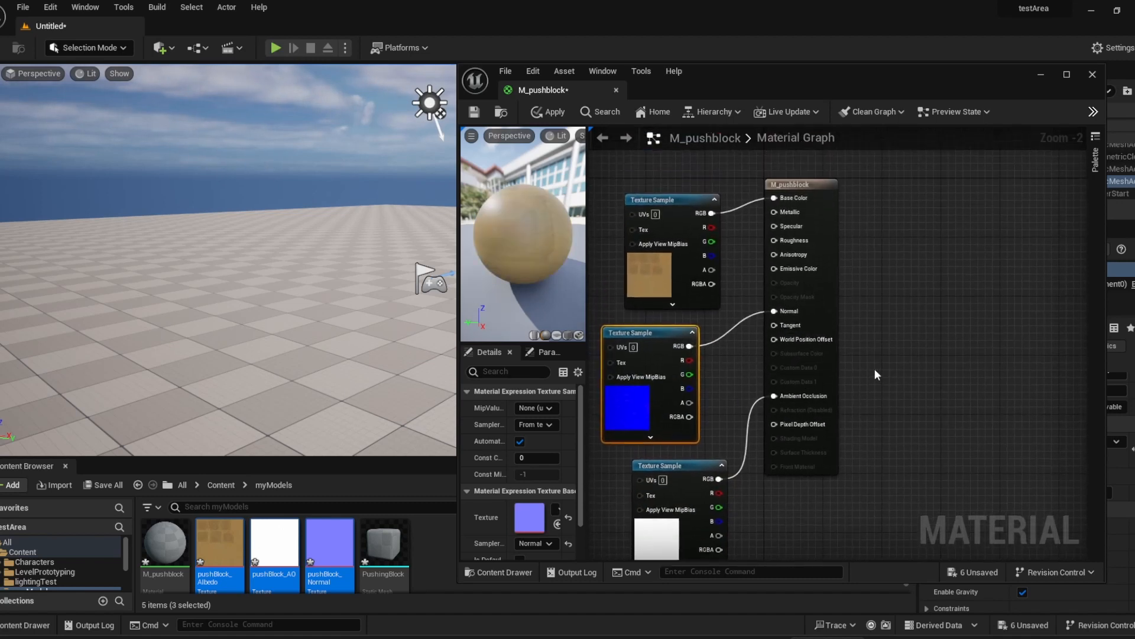
right_drag(908, 326, 973, 303)
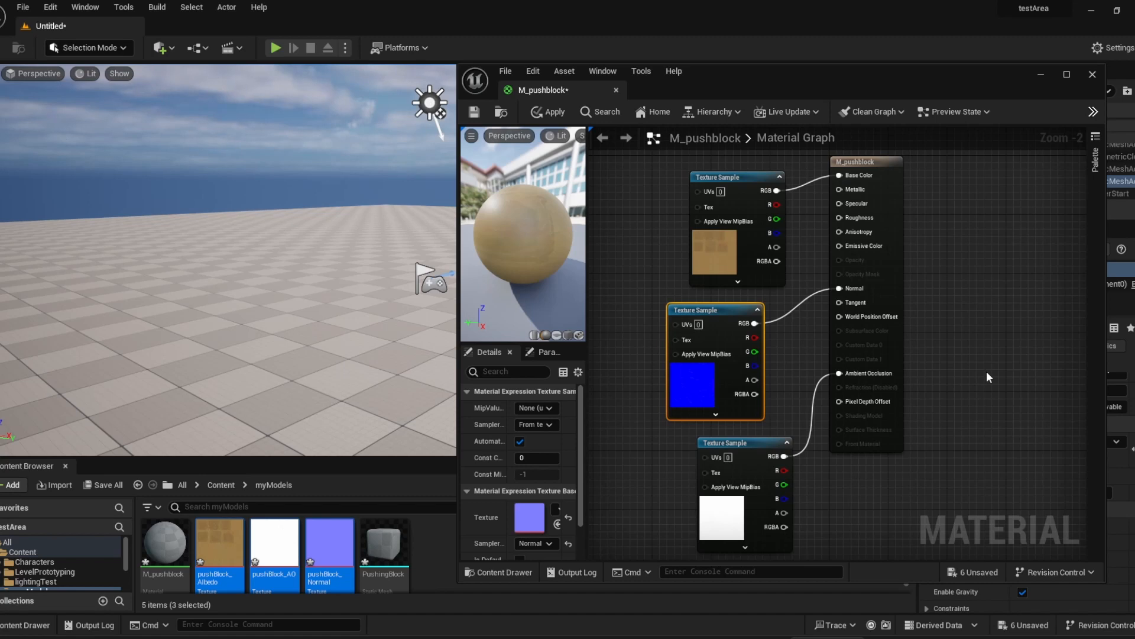
click(474, 112)
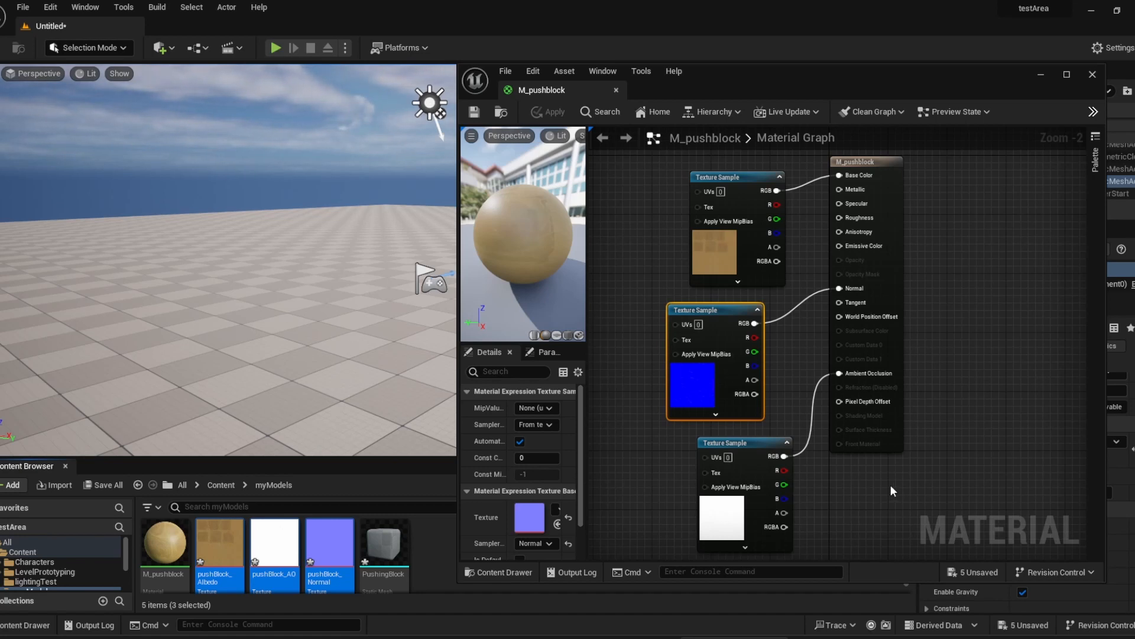
- Try wiring the albedo sample's red channel to Base Color and green channel to Normal, and break both links
drag(738, 177, 670, 180)
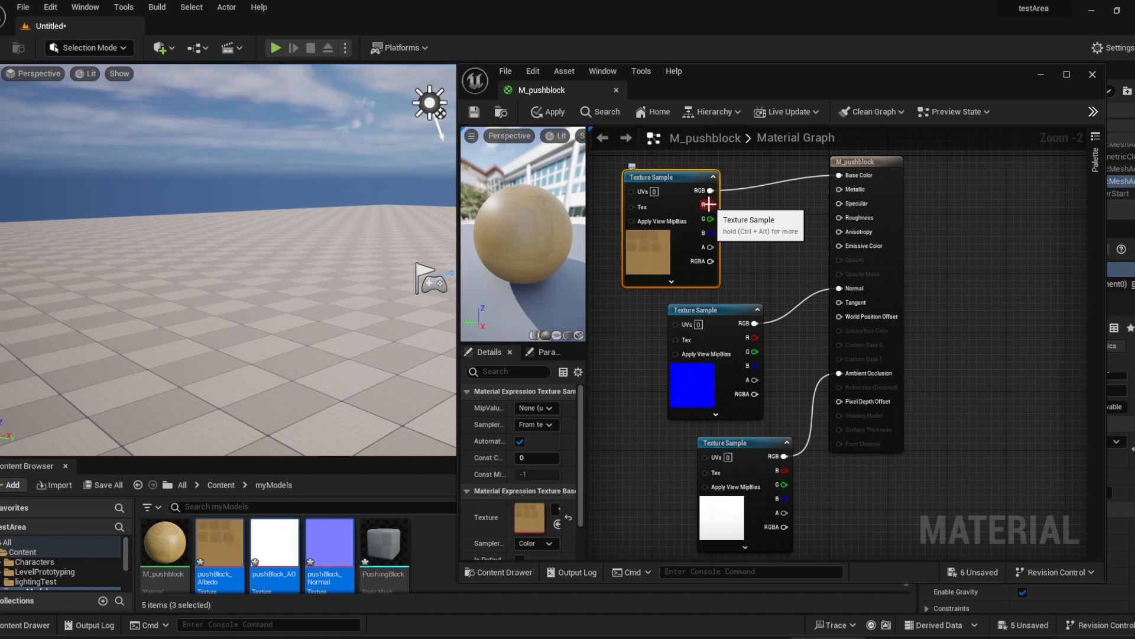
drag(709, 204, 839, 175)
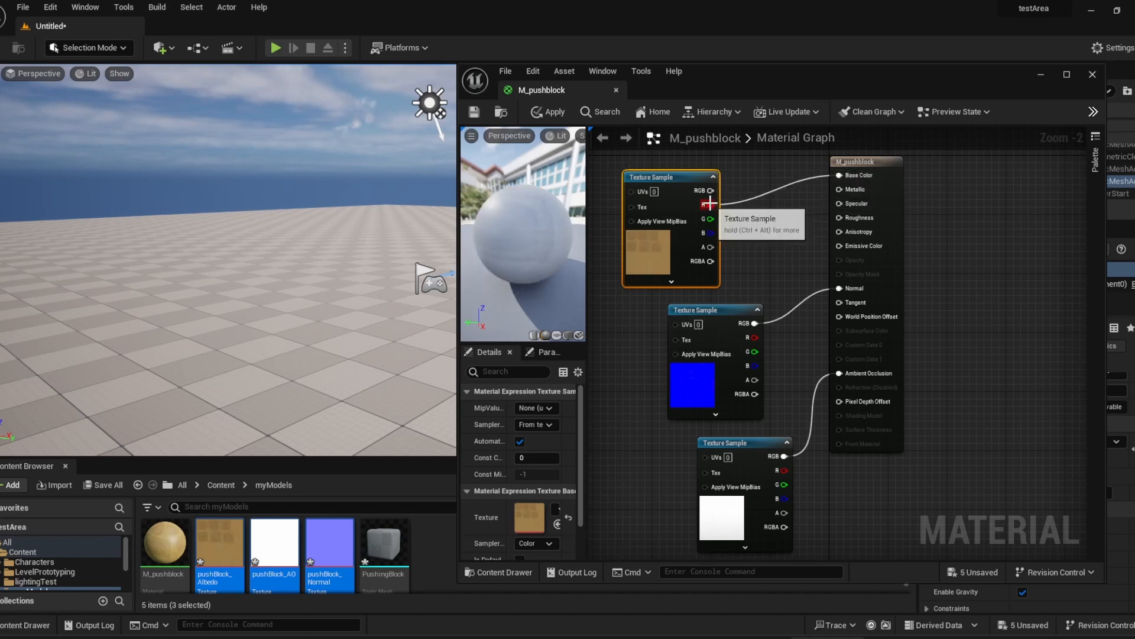
drag(711, 219, 844, 291)
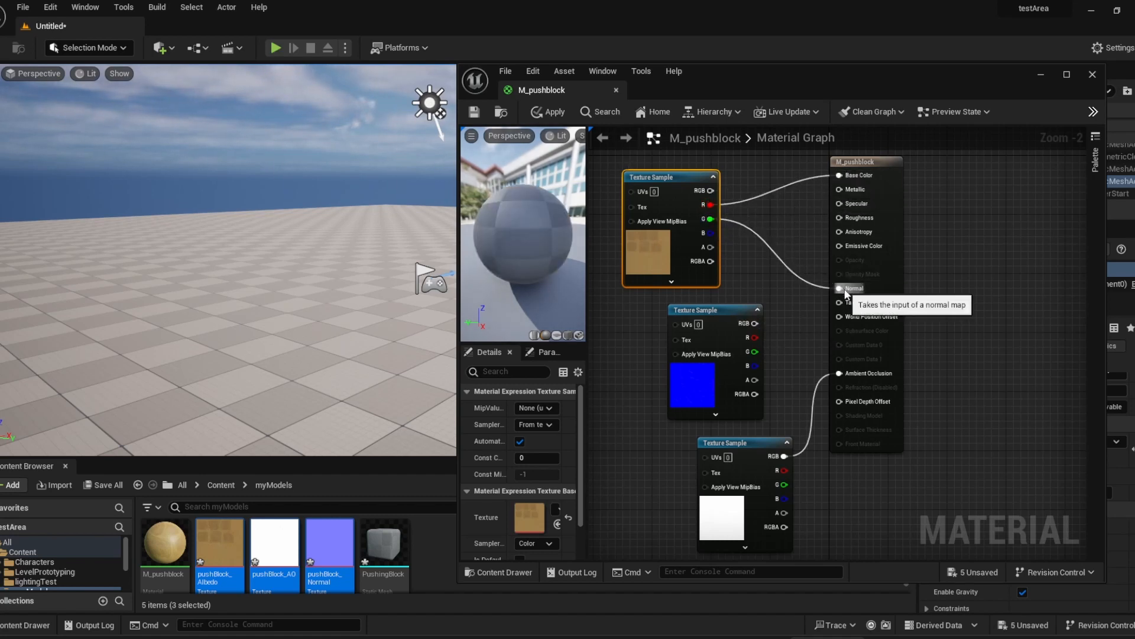
alt+click(788, 268)
alt+click(765, 195)
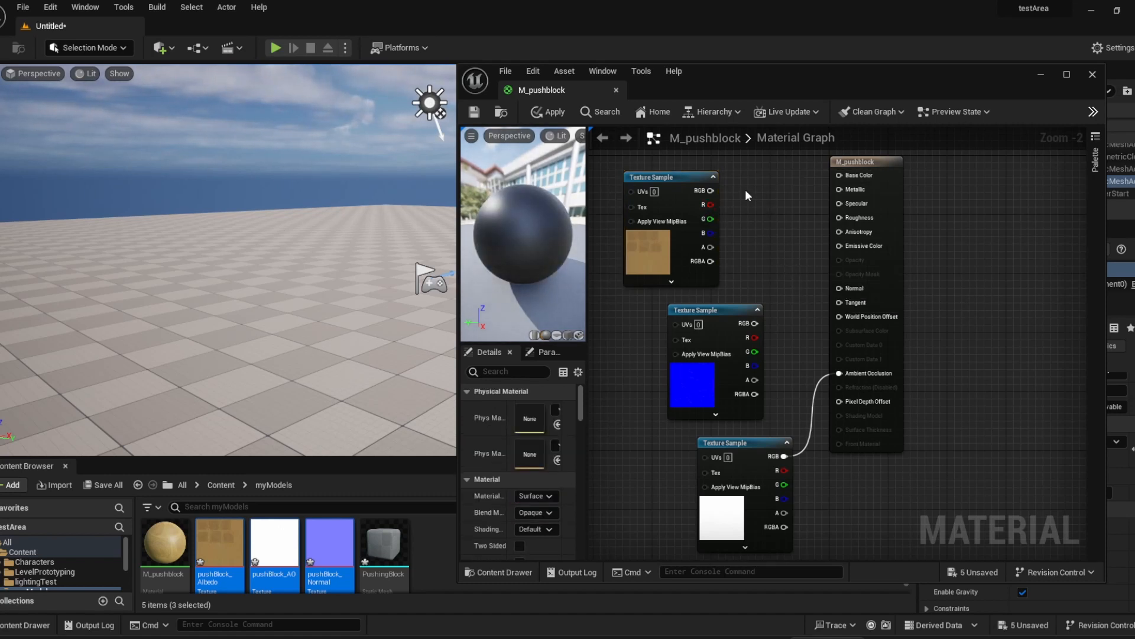
- Connect the albedo's RGB to Base Color and the normal map's RGB to Normal, apply the changes and close the material
drag(710, 191, 839, 175)
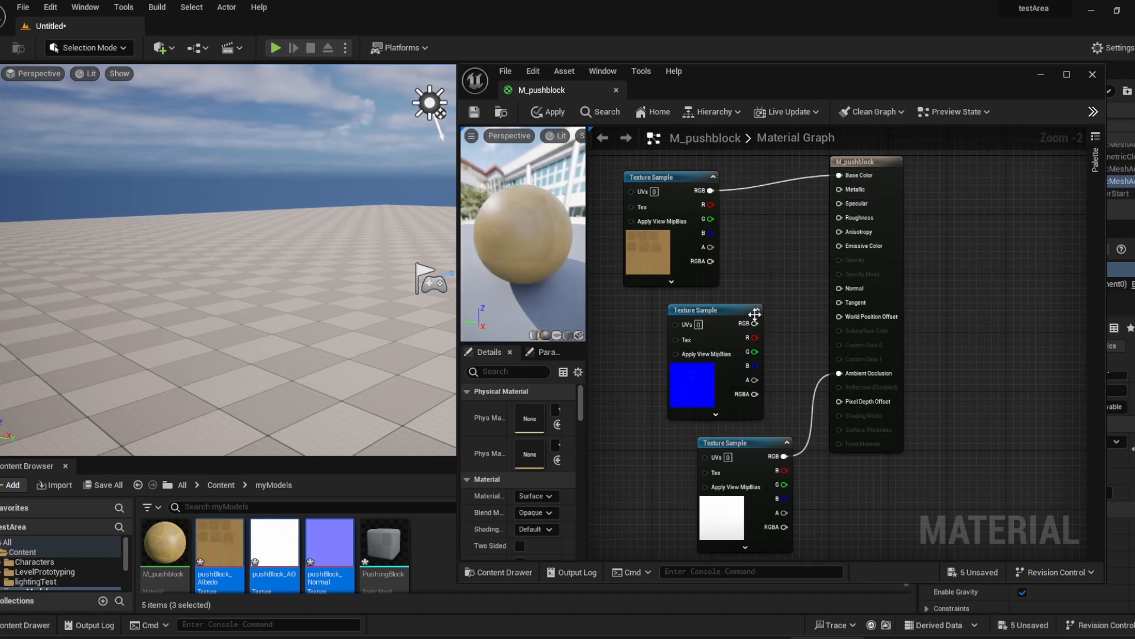
drag(755, 323, 839, 289)
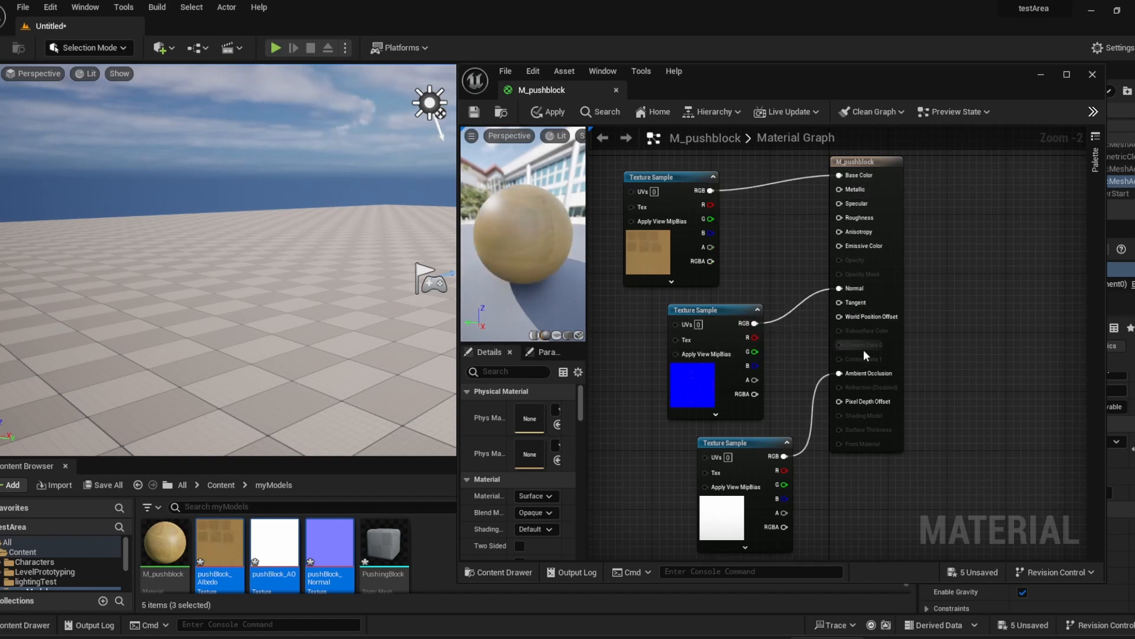
click(549, 112)
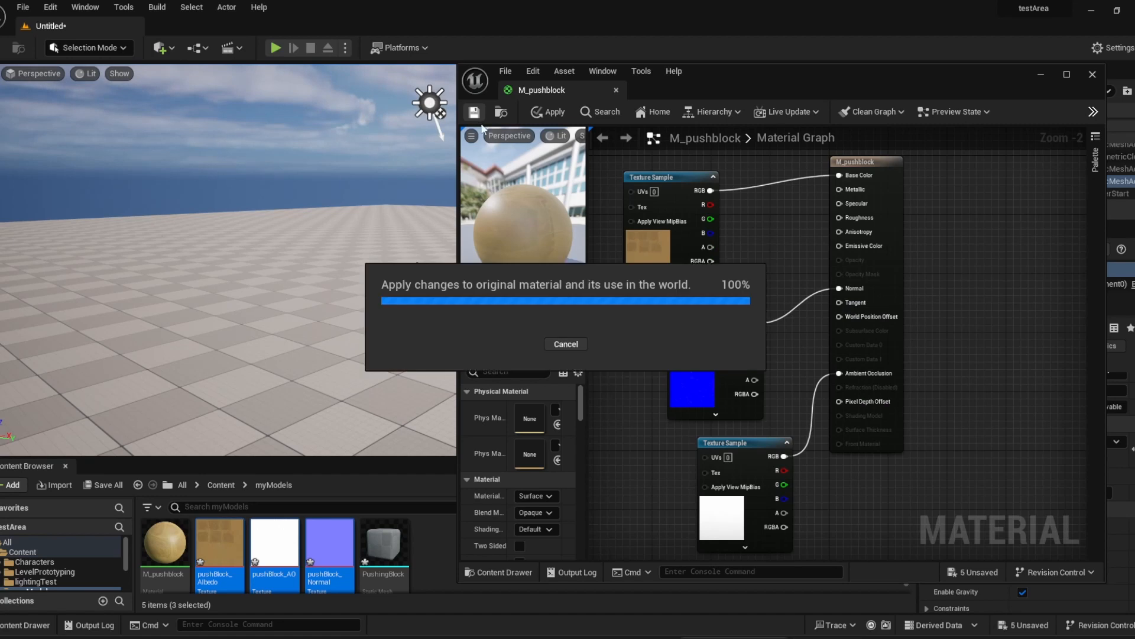
click(616, 90)
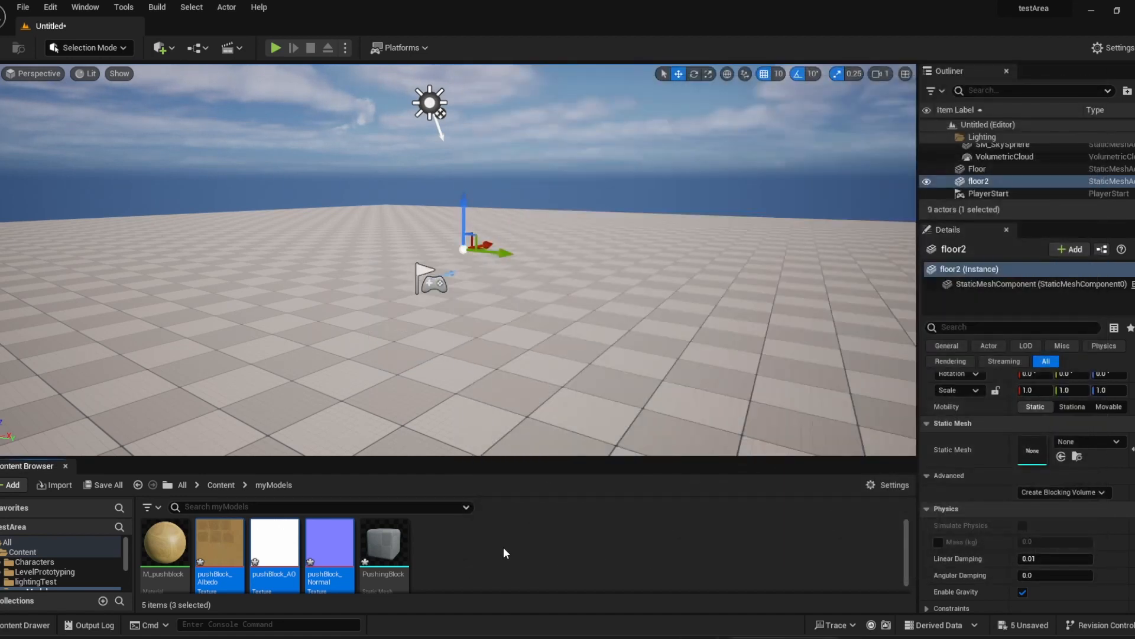
- Open the PushingBlock static mesh and assign M_pushblock to its Element 0 material slot
click(382, 545)
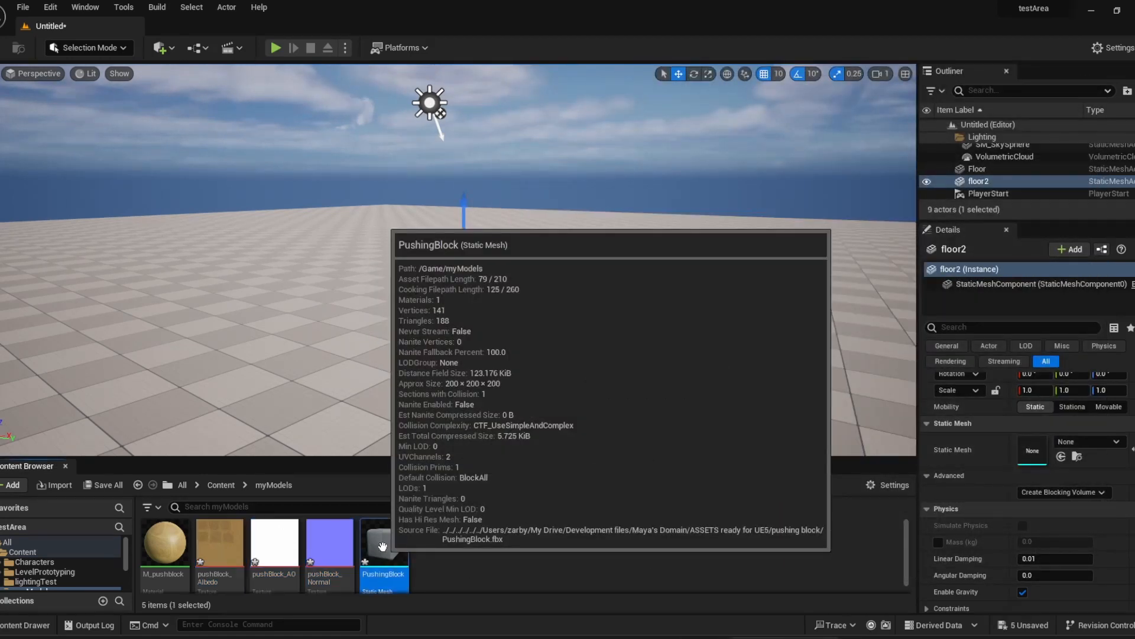
double_click(382, 545)
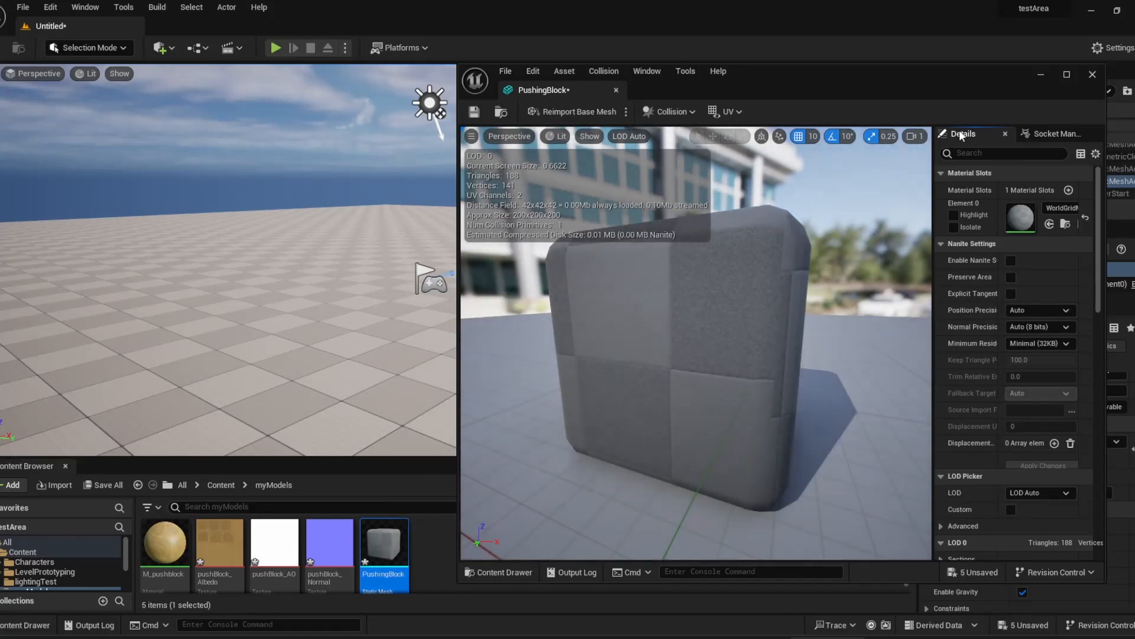
drag(935, 85, 850, 93)
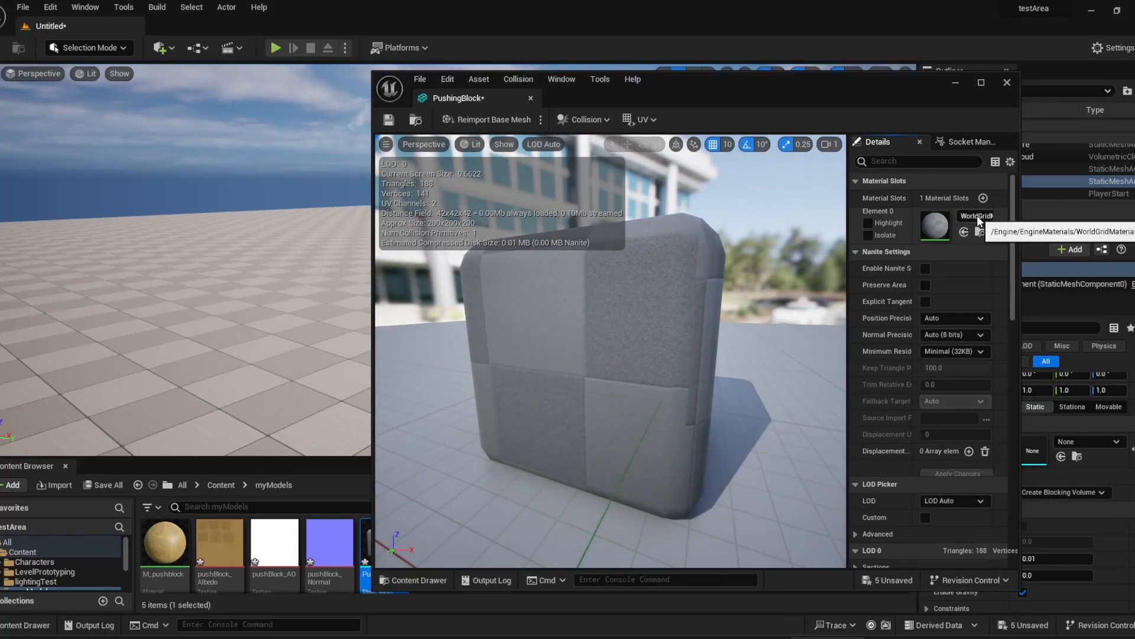
click(977, 215)
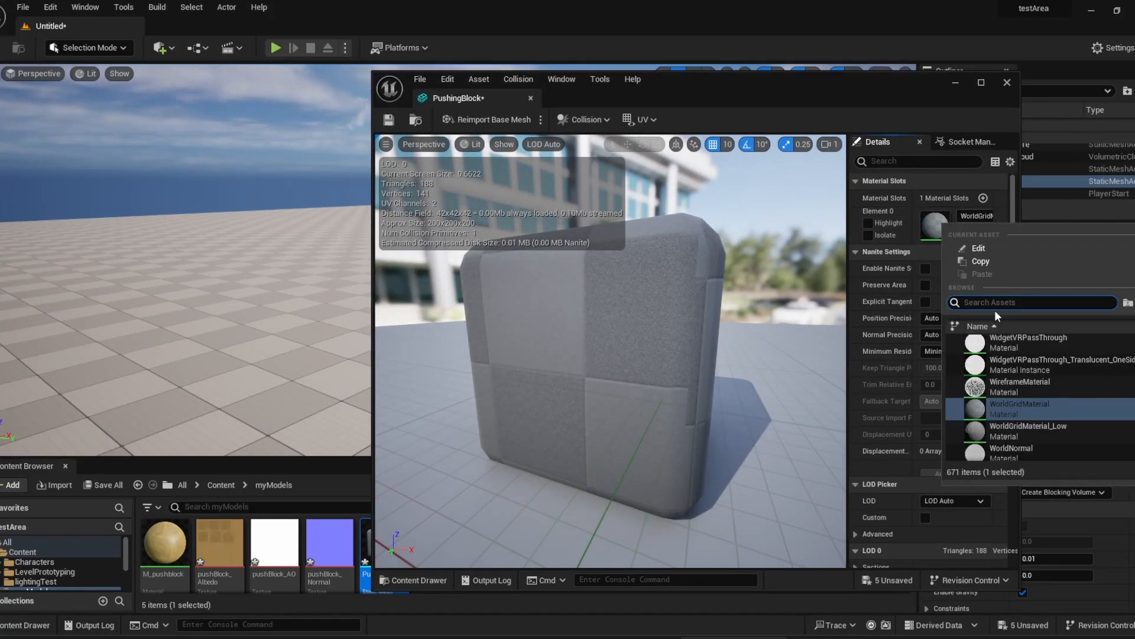
text(push)
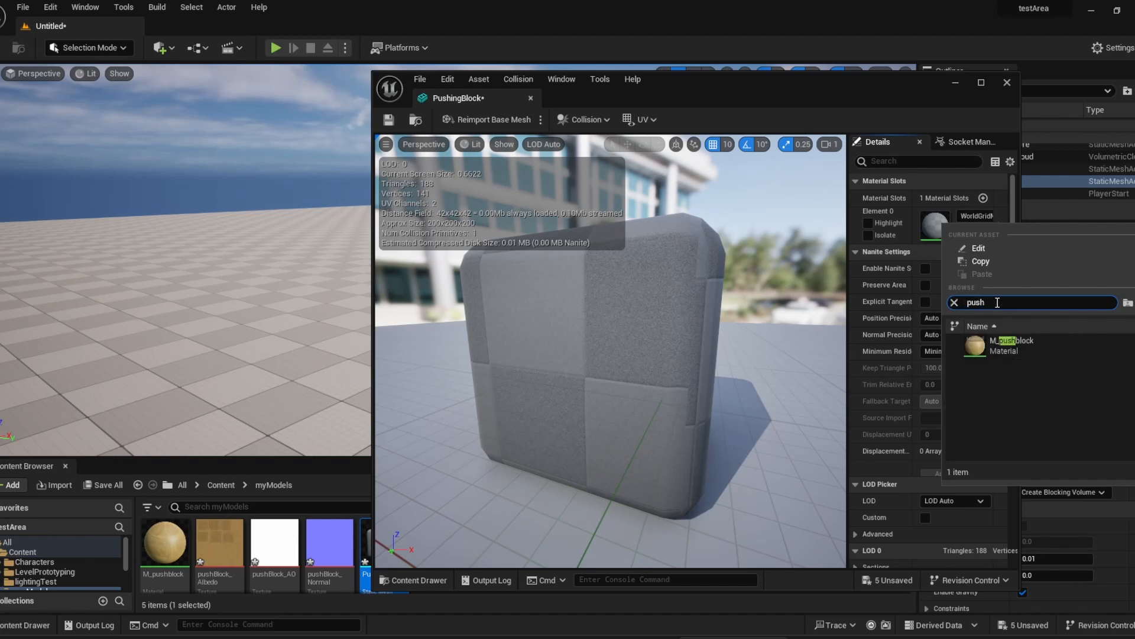
click(1005, 343)
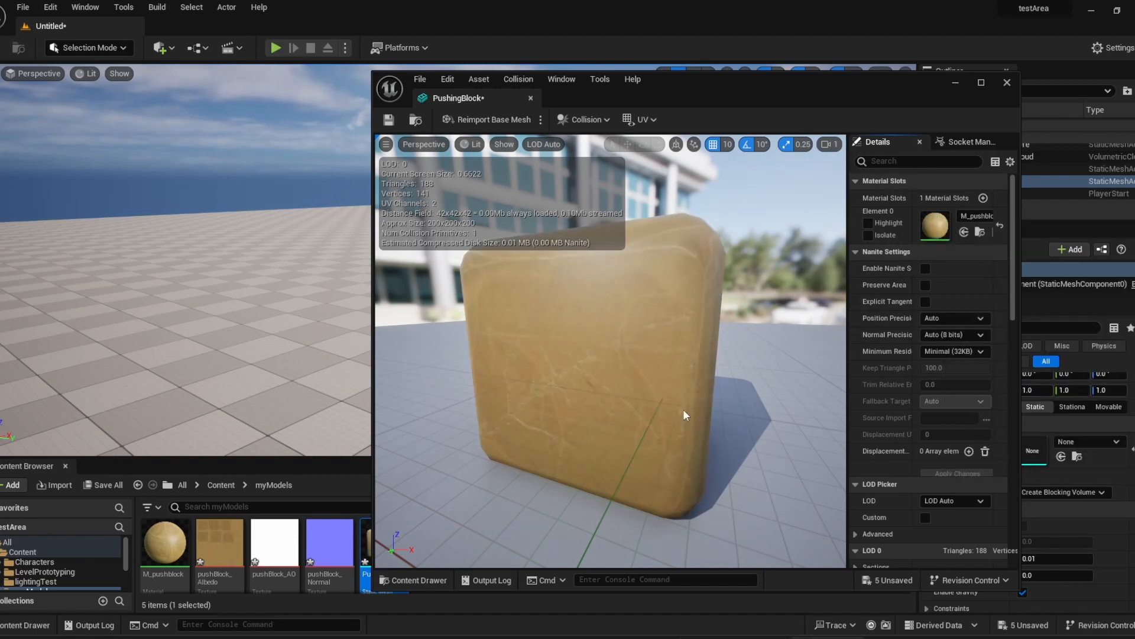
- Check the block's material in the mesh preview, then save the PushingBlock mesh and close its editor
scroll(691, 363, down, 3)
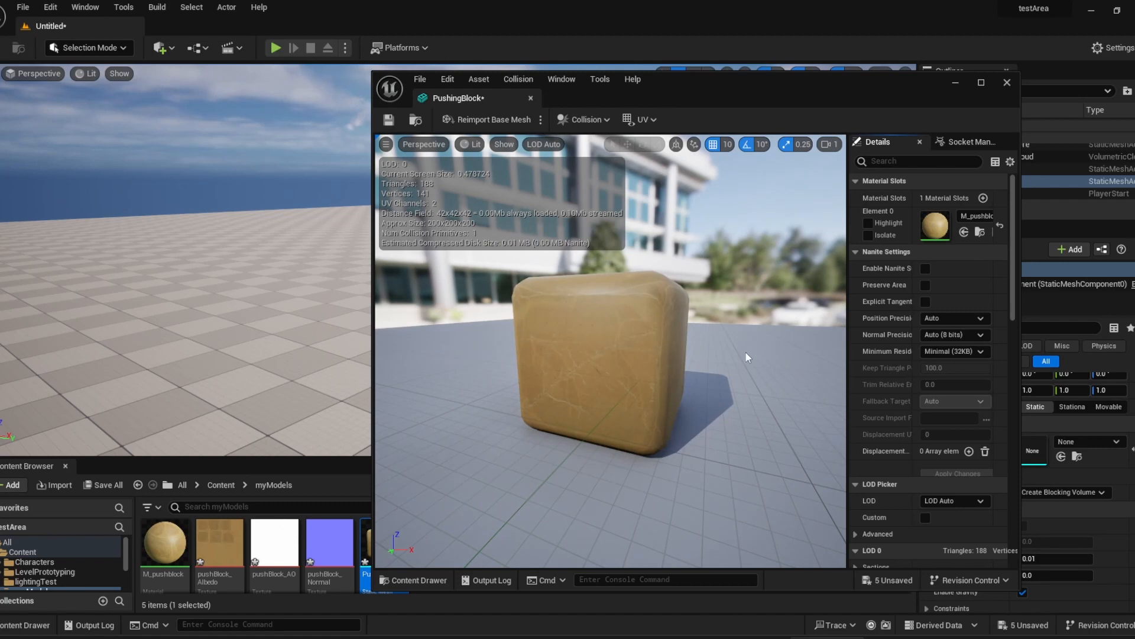
drag(746, 353, 701, 349)
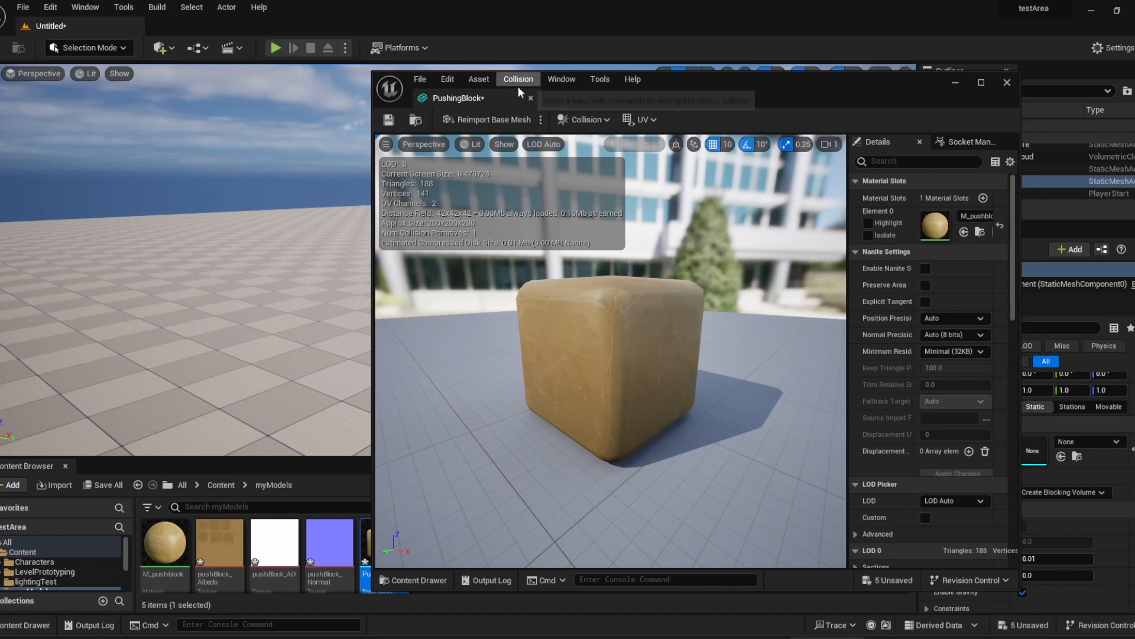
click(388, 119)
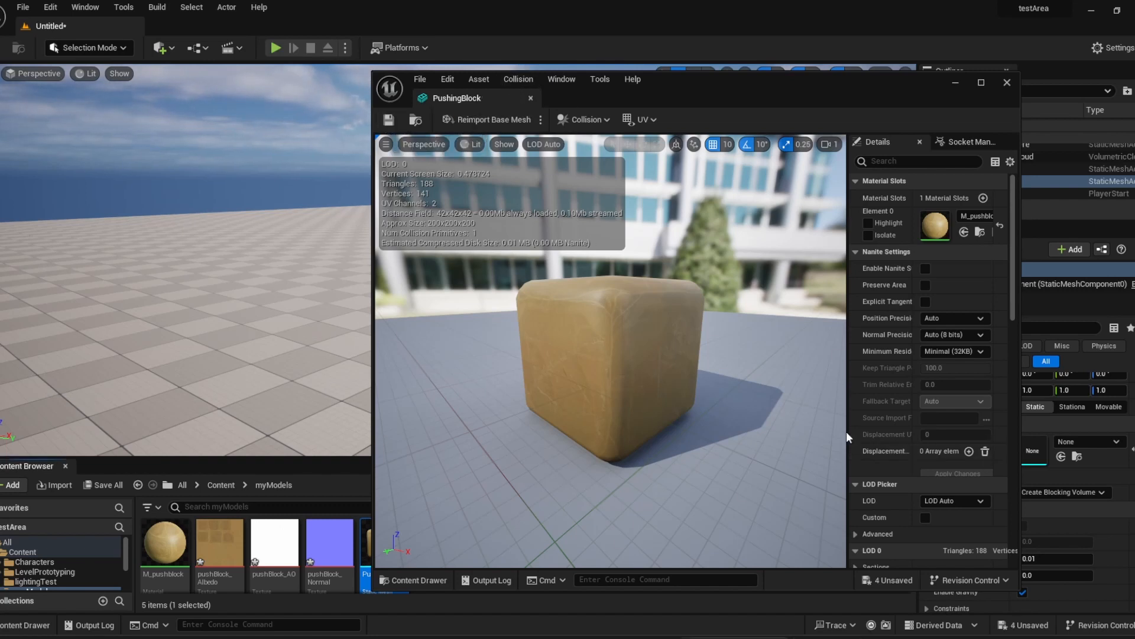
click(529, 97)
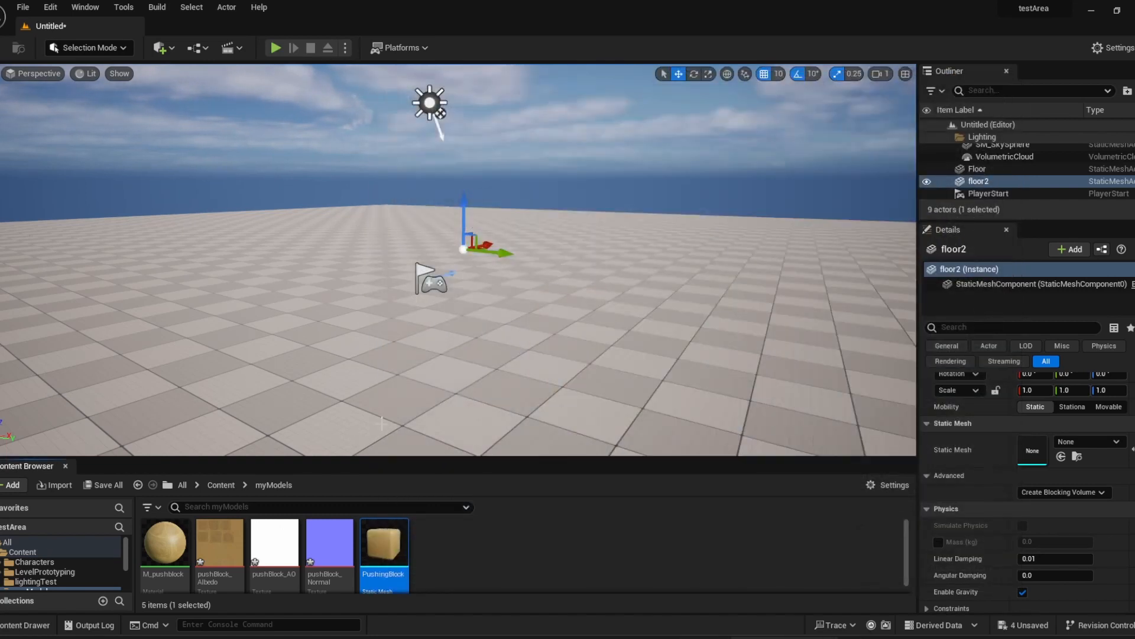
- Populate the level with four PushingBlock instances by placing and duplicating the mesh, raising the second one out of the floor
drag(386, 534, 344, 231)
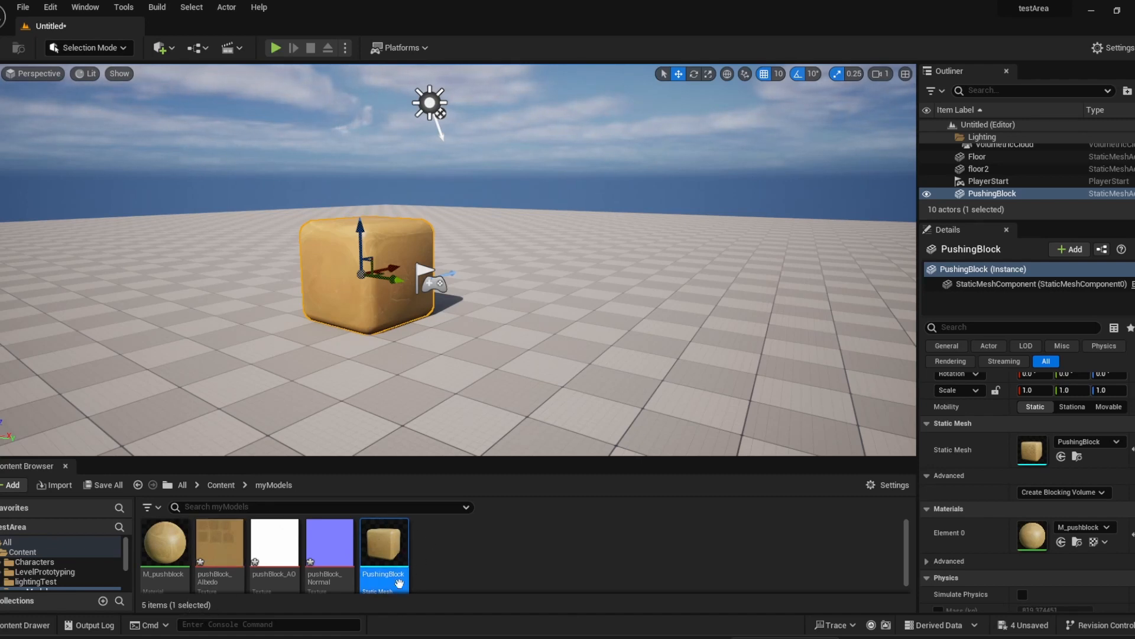
mouse_move(383, 544)
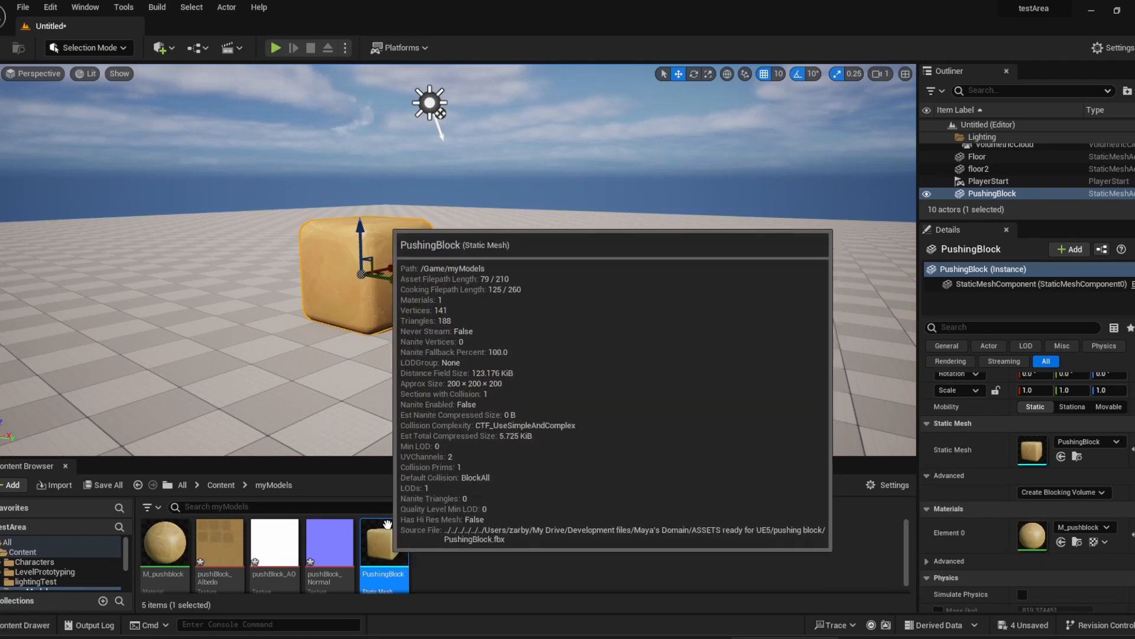
drag(383, 544, 566, 361)
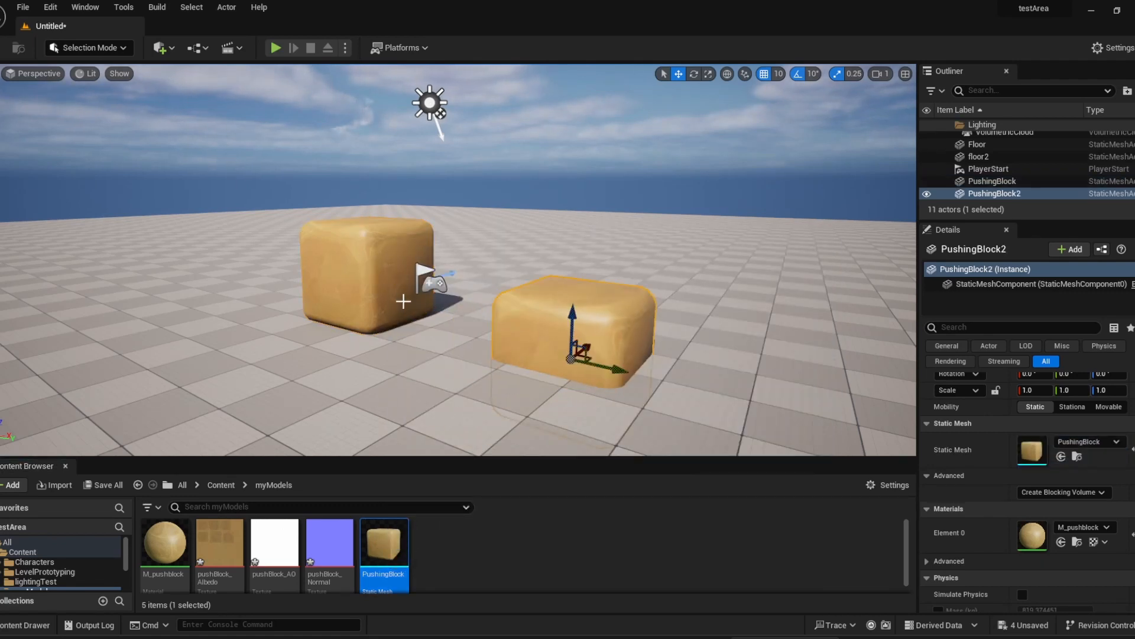
drag(572, 314, 586, 258)
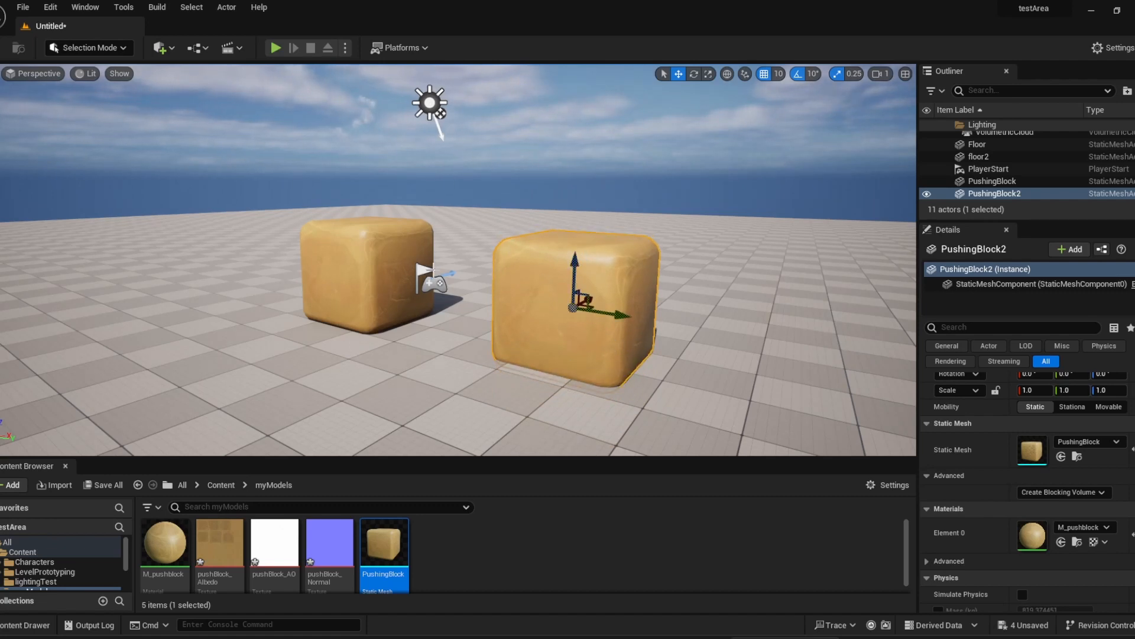
click(367, 309)
alt+drag(387, 278, 499, 309)
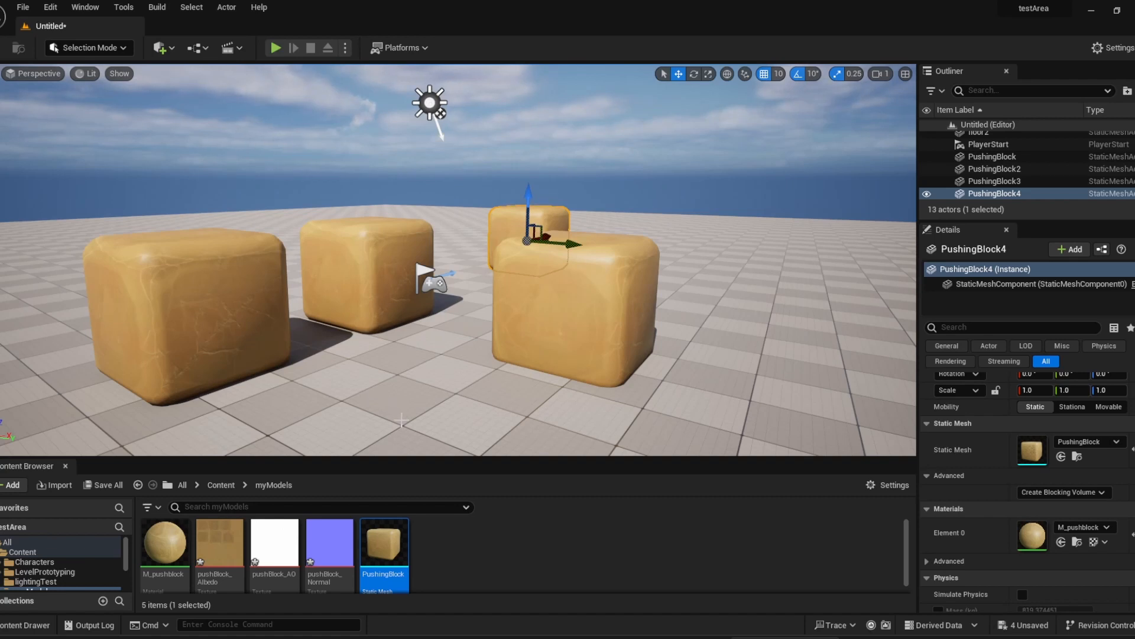
- Open M_pushblock beside the viewport and examine how its surface looks on the blocks in the level
double_click(165, 542)
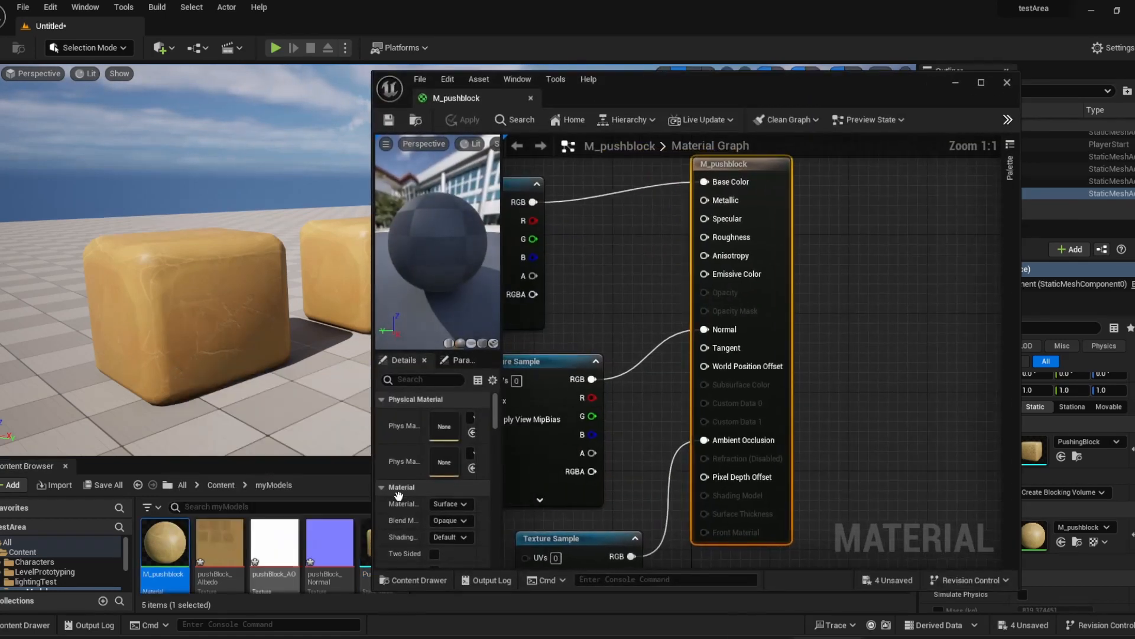
scroll(665, 326, down, 1)
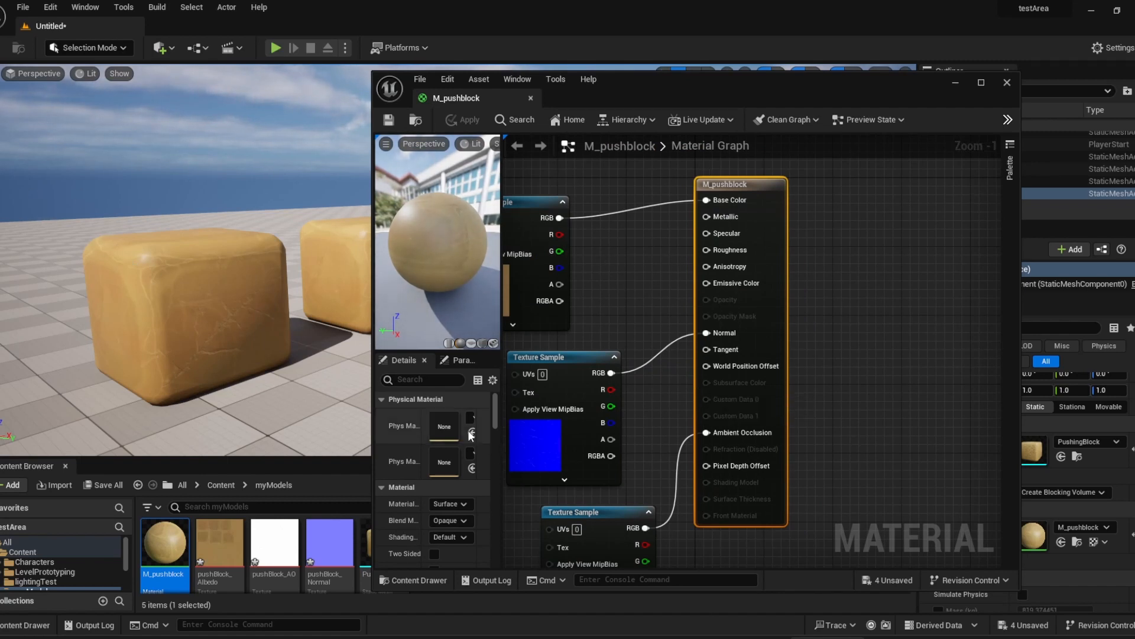
scroll(302, 342, down, 3)
drag(647, 100, 881, 115)
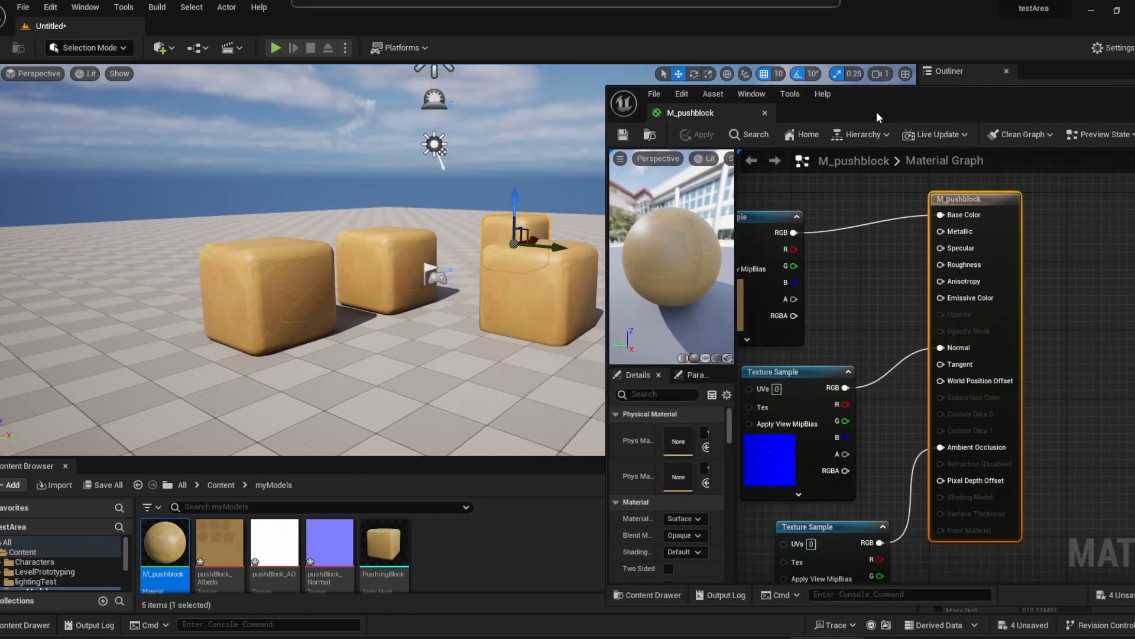
key(d)
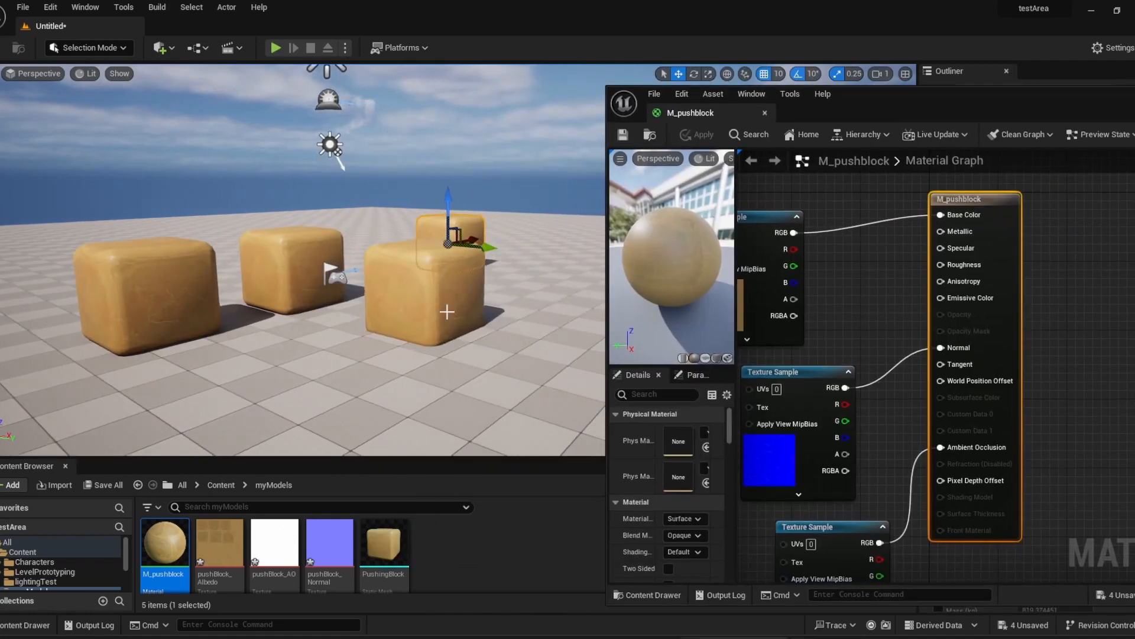
key(w)
key(s)
key(d)
mouse_move(444, 313)
right_down()
mouse_move(390, 309)
mouse_move(452, 305)
right_up()
key(a)
- Add a Constant node to the M_pushblock graph and connect it to the Roughness input
drag(864, 101, 621, 88)
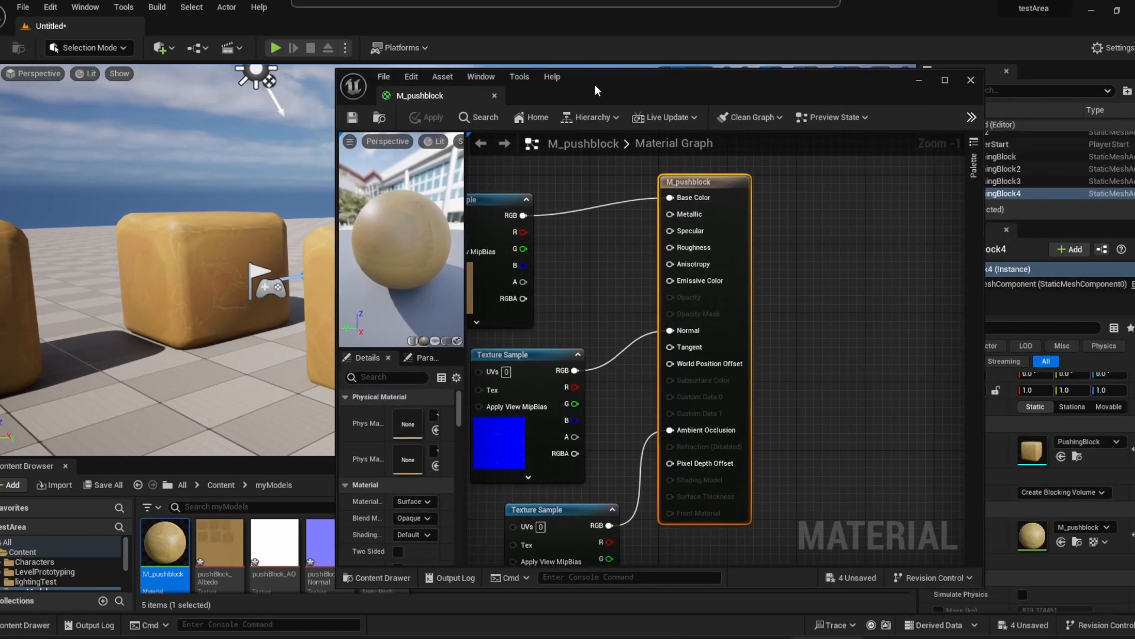
right_drag(603, 280, 737, 243)
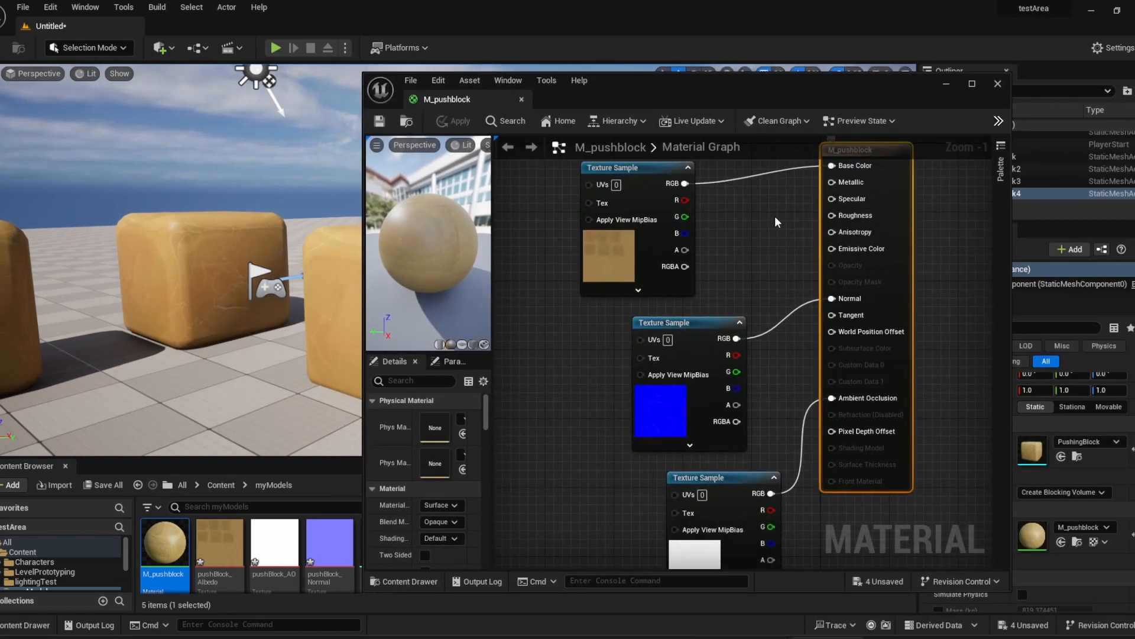
click(742, 231)
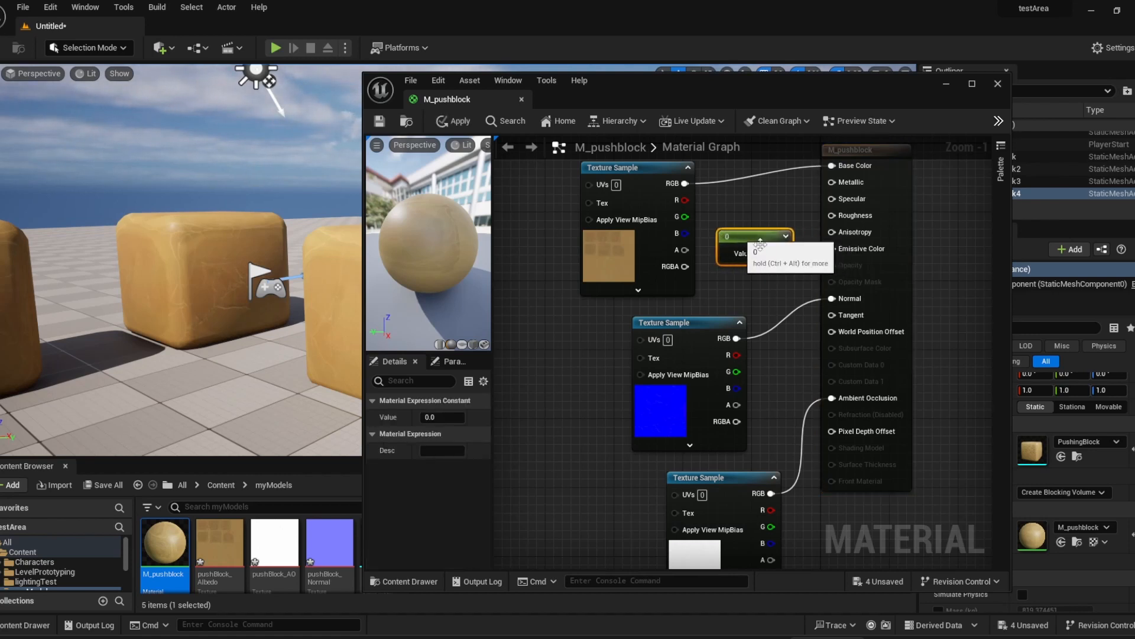
drag(781, 253, 832, 216)
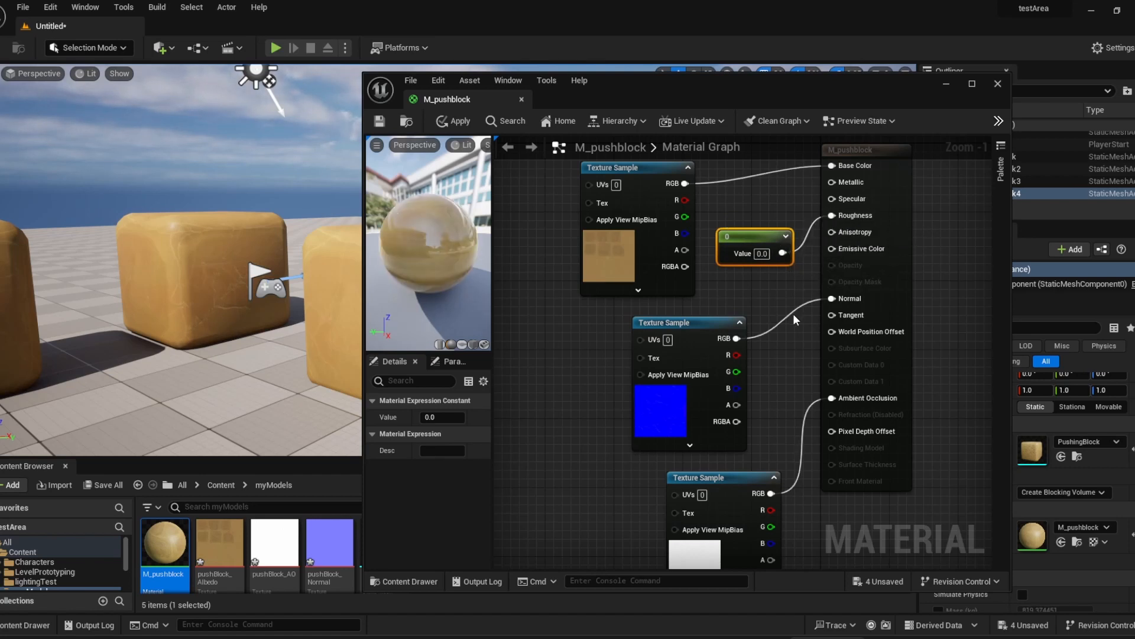
- Set the roughness constant to 1 and save the material
click(426, 417)
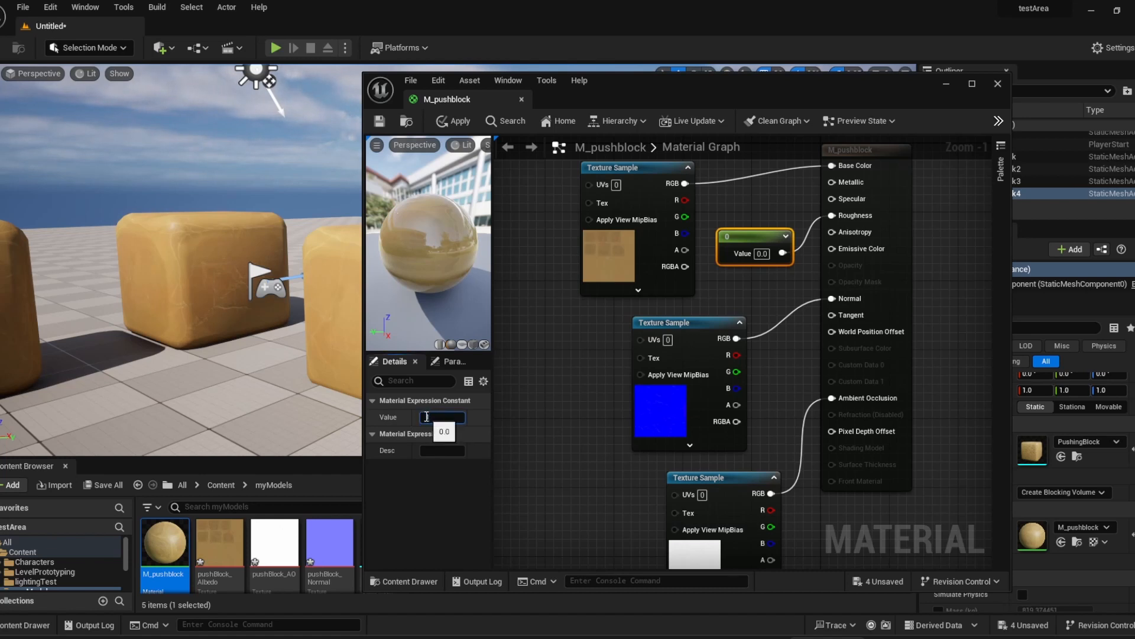
text(1)
key(Return)
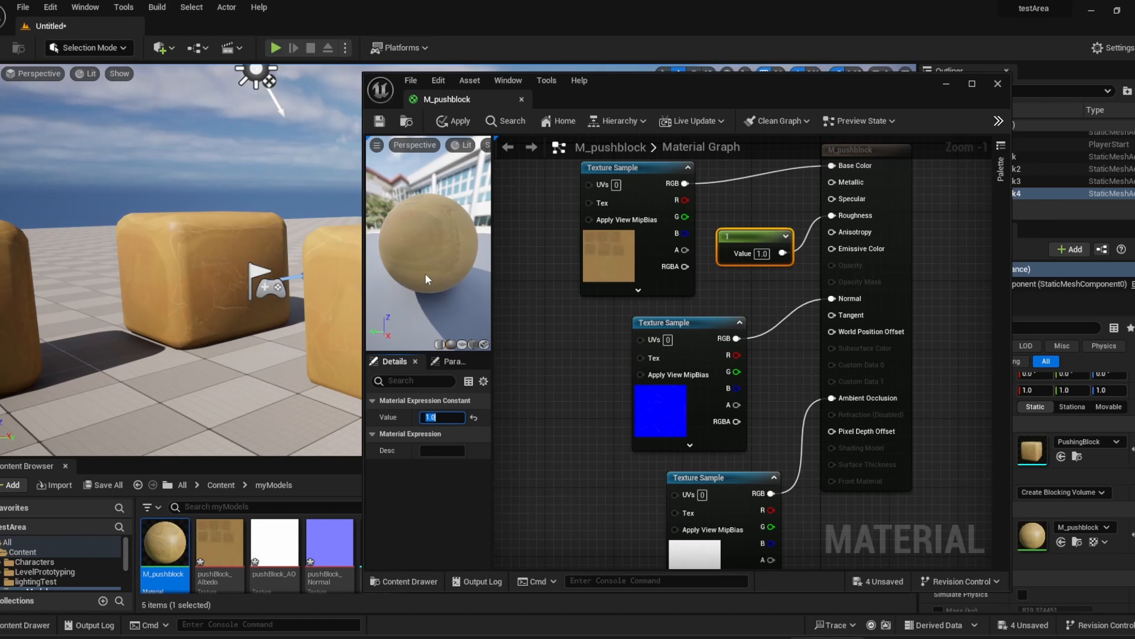
click(379, 121)
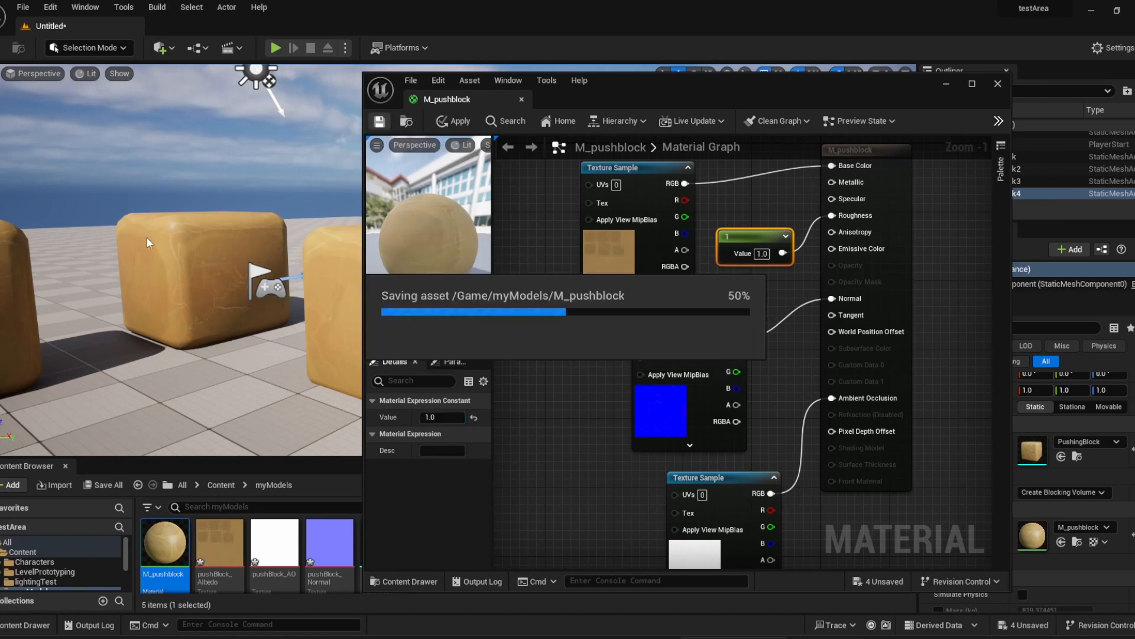
- Examine the surface of the blocks in the level from farther away and close the M_pushblock editor
scroll(226, 309, down, 4)
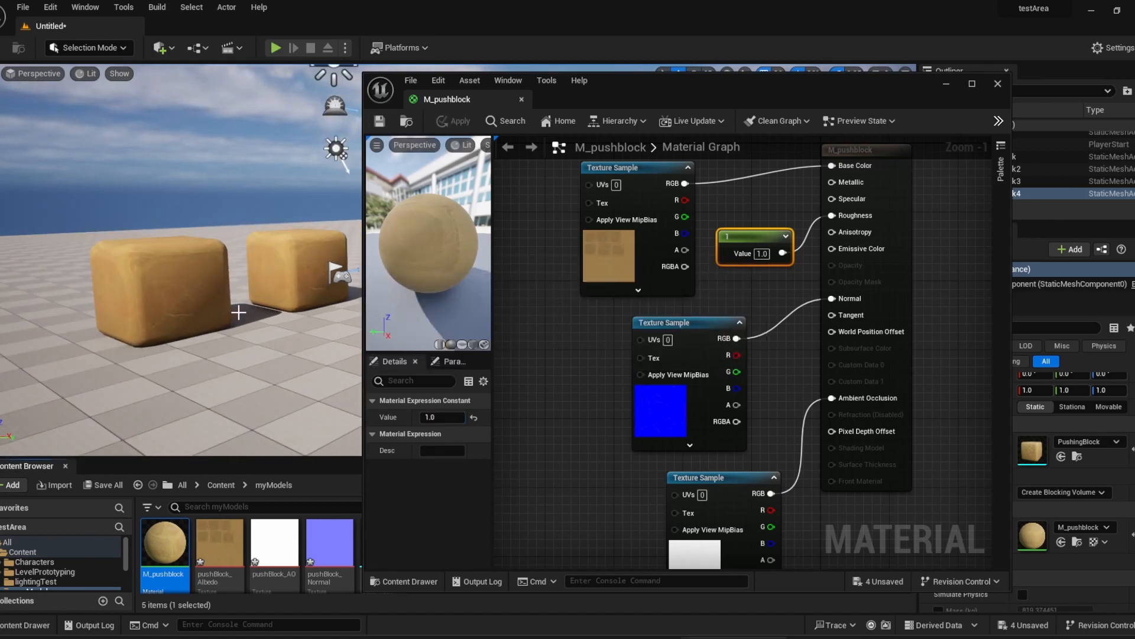
right_drag(259, 300, 324, 306)
scroll(323, 309, down, 2)
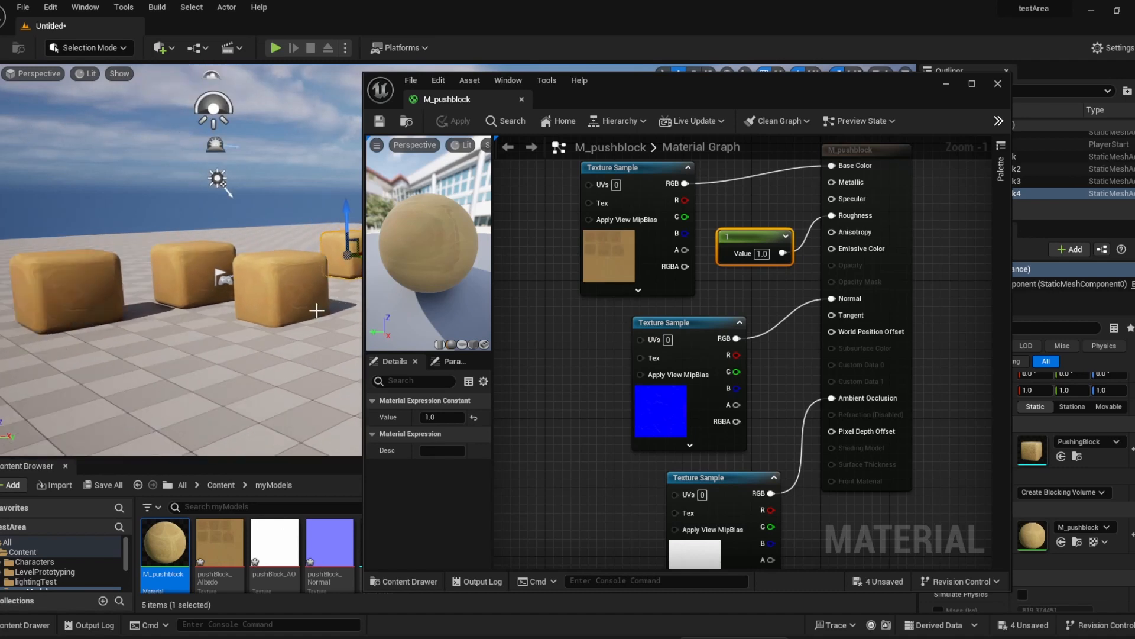
scroll(317, 310, down, 2)
alt+drag(314, 305, 311, 292)
click(312, 301)
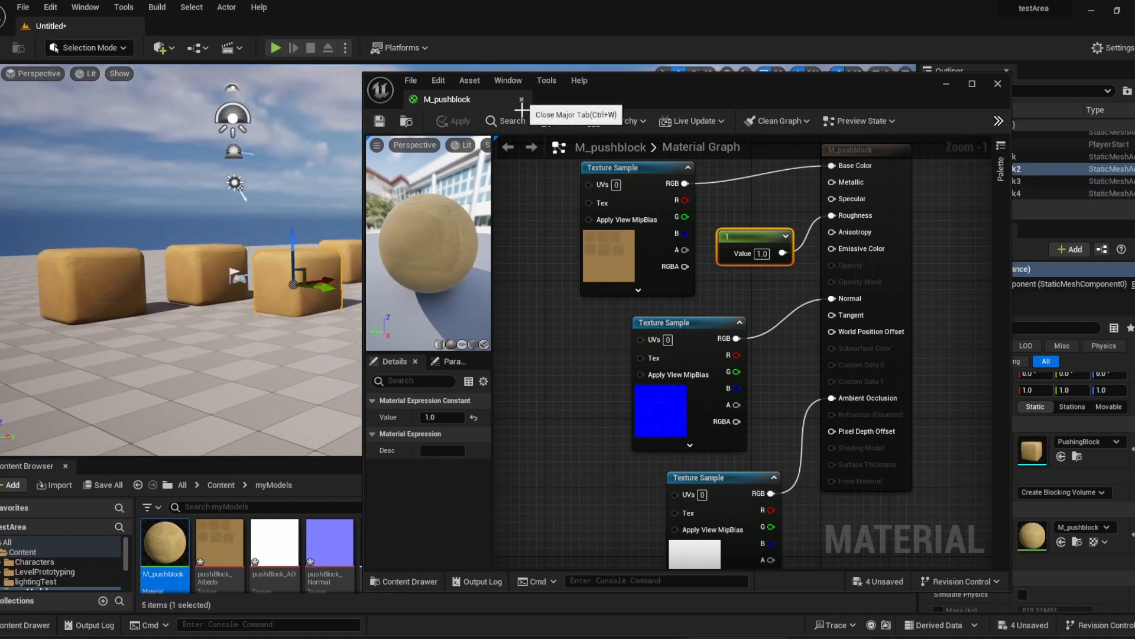
click(521, 100)
right_drag(509, 248, 396, 280)
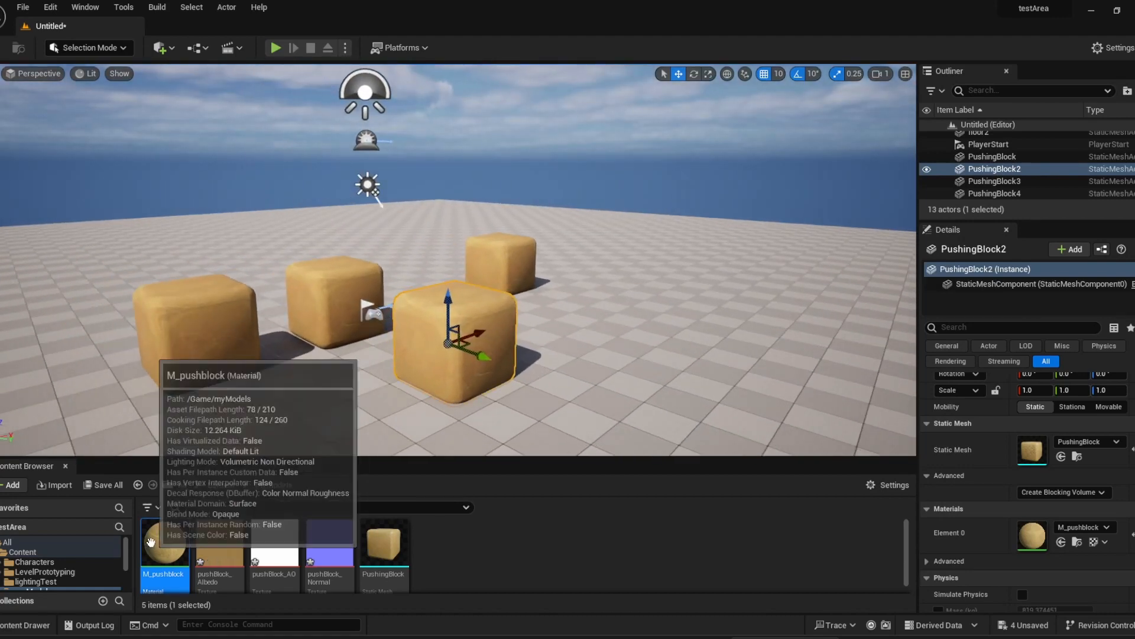
- Reopen M_pushblock and review its node graph with the texture samples and the roughness constant
double_click(150, 542)
scroll(625, 301, down, 3)
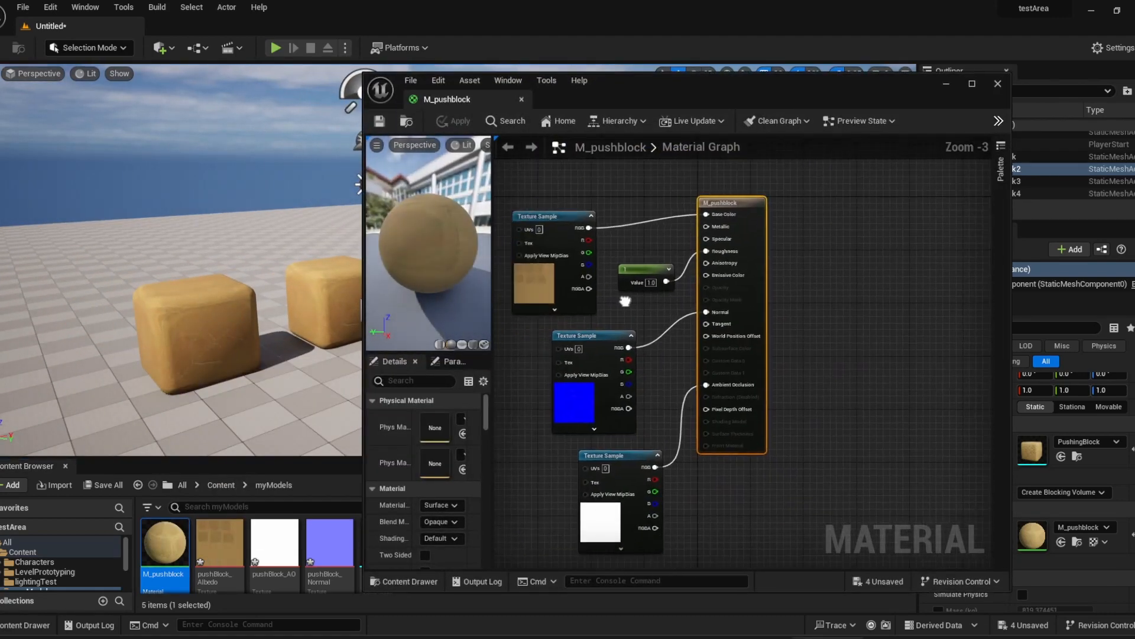
right_drag(625, 302, 693, 284)
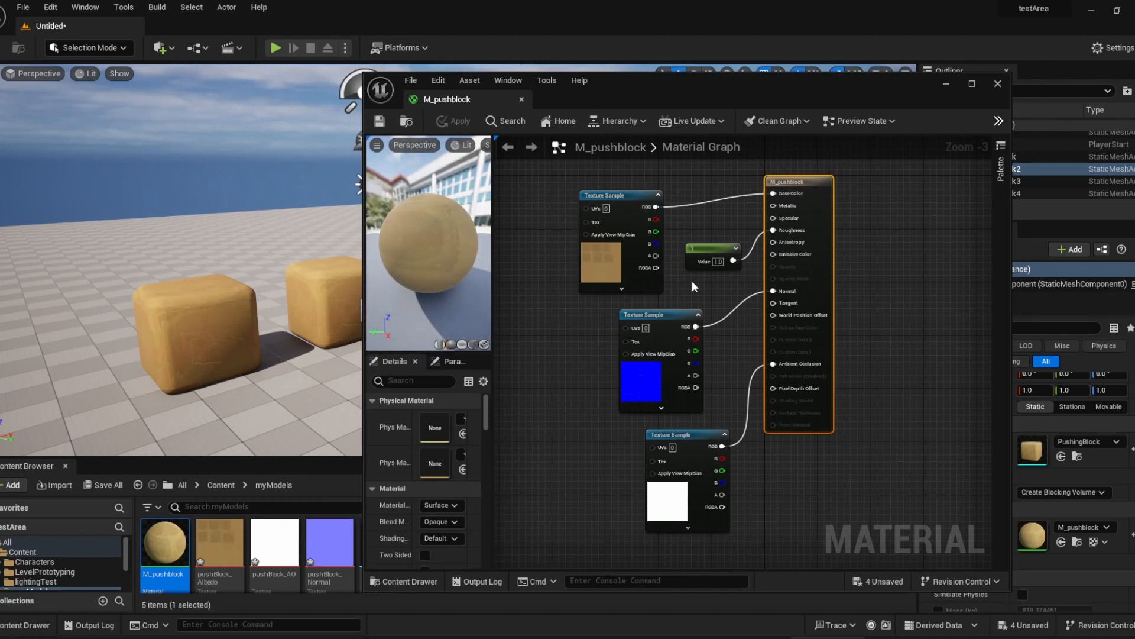
scroll(668, 355, up, 4)
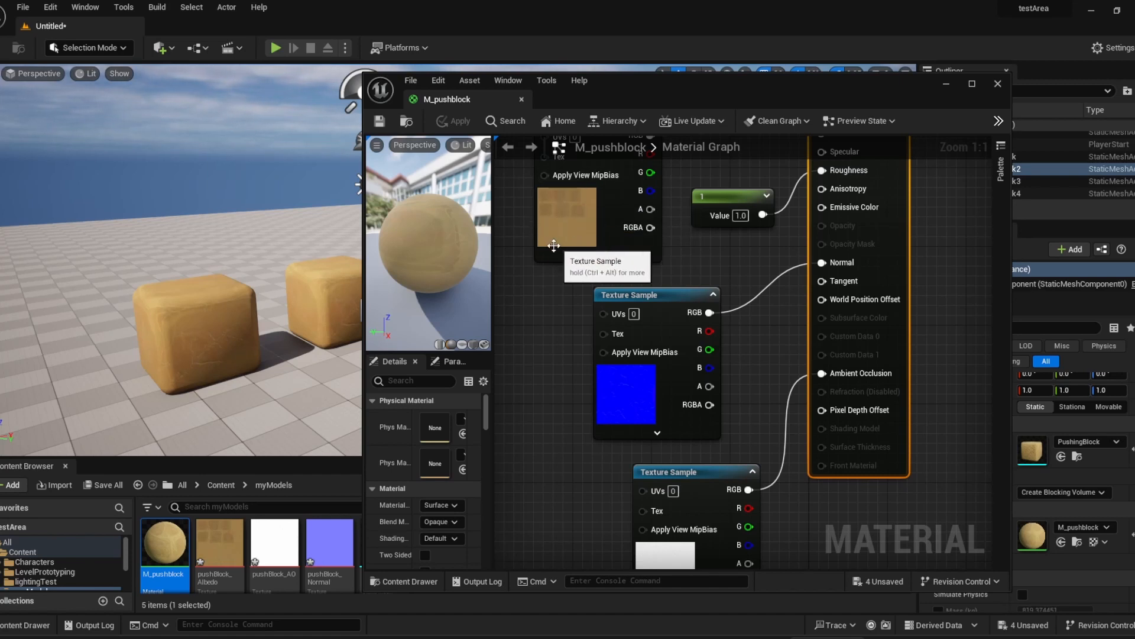
- Open the pushBlock_Albedo texture to examine its layout, then close the texture and material editors
double_click(222, 536)
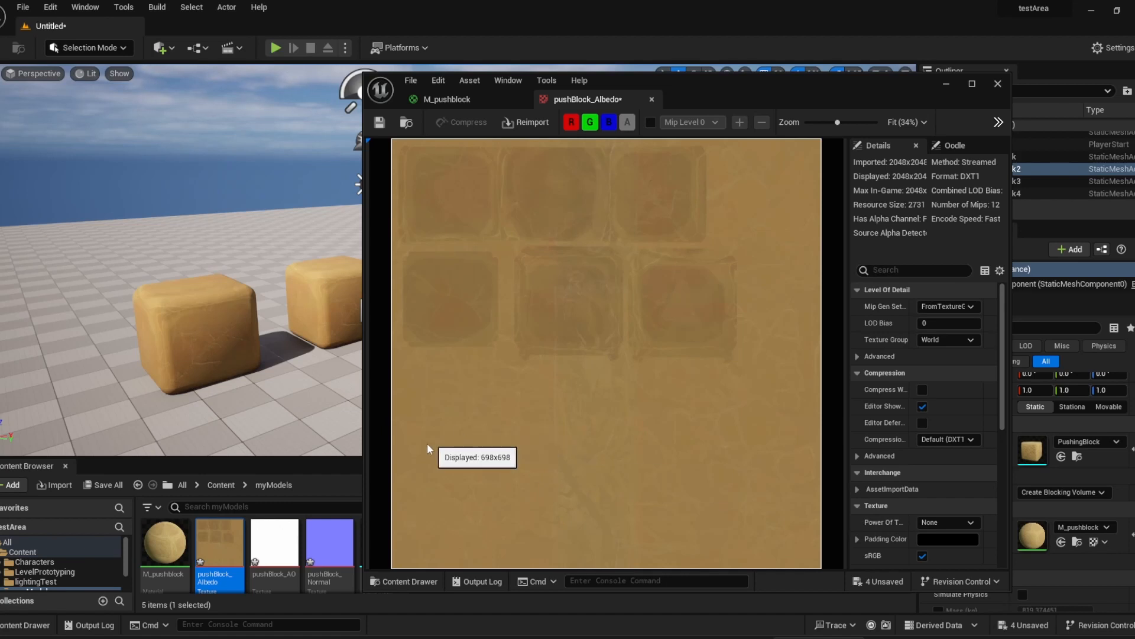
mouse_move(274, 535)
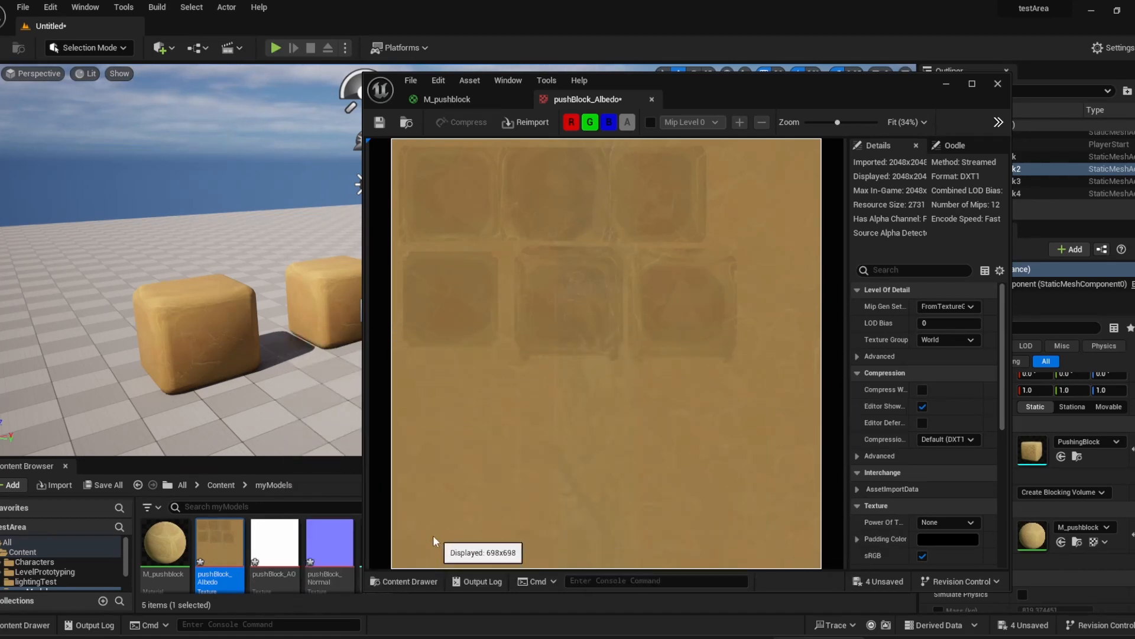
scroll(460, 488, down, 1)
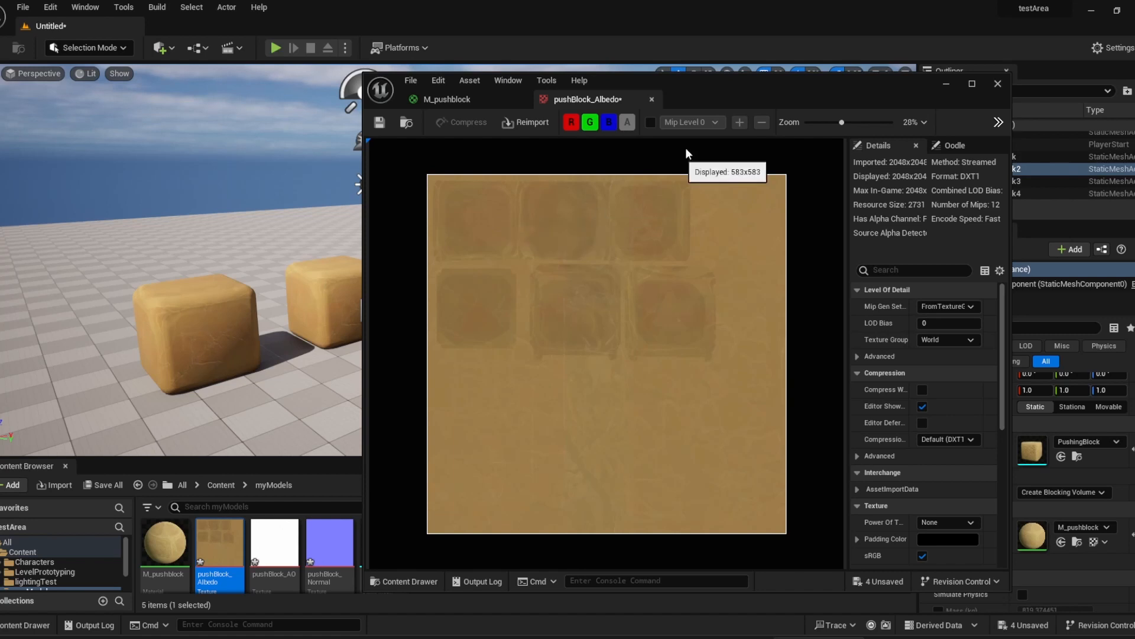
click(652, 100)
click(522, 100)
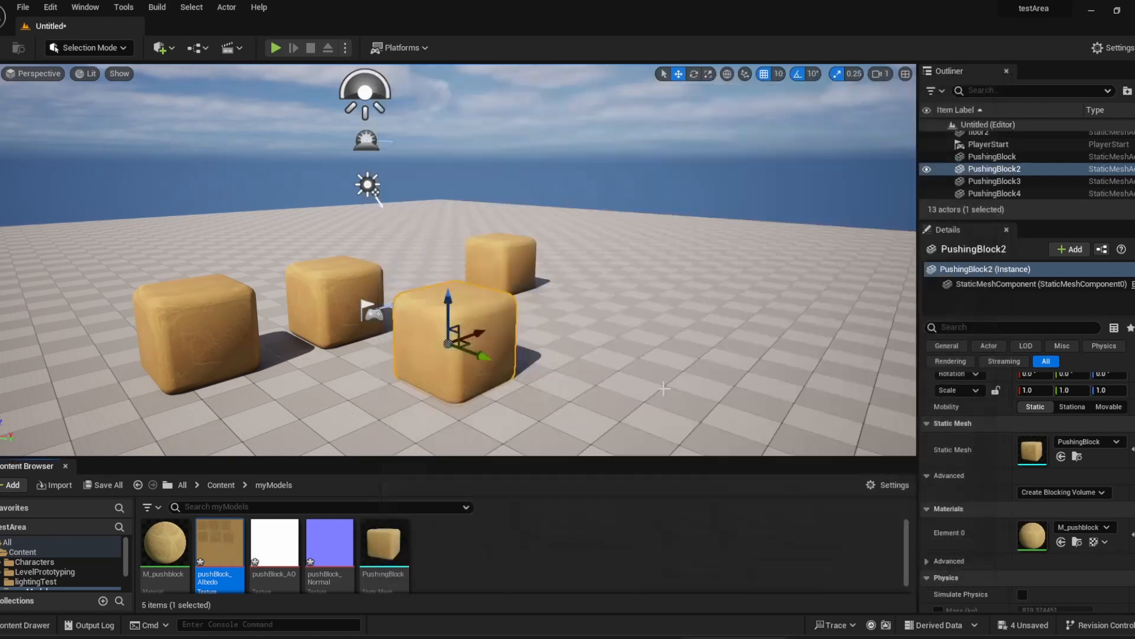